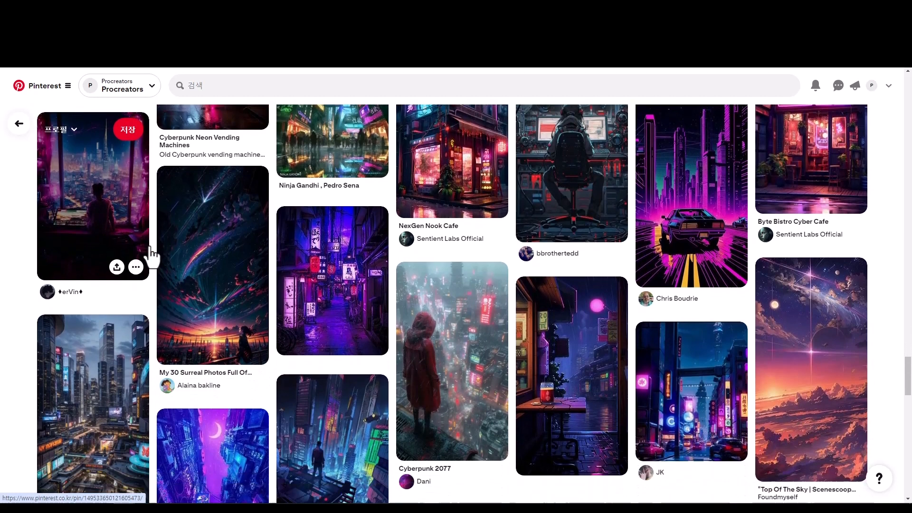
Open the NexGen Nook Cafe pin among the cyberpunk reference images to examine its neon shopfront
scroll(428, 267, up, 3)
click(463, 280)
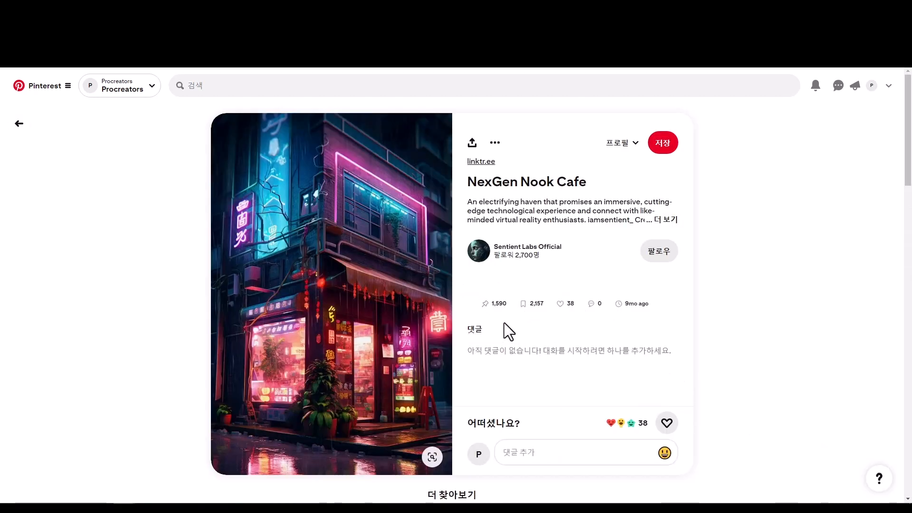
scroll(460, 360, down, 1)
scroll(460, 359, up, 1)
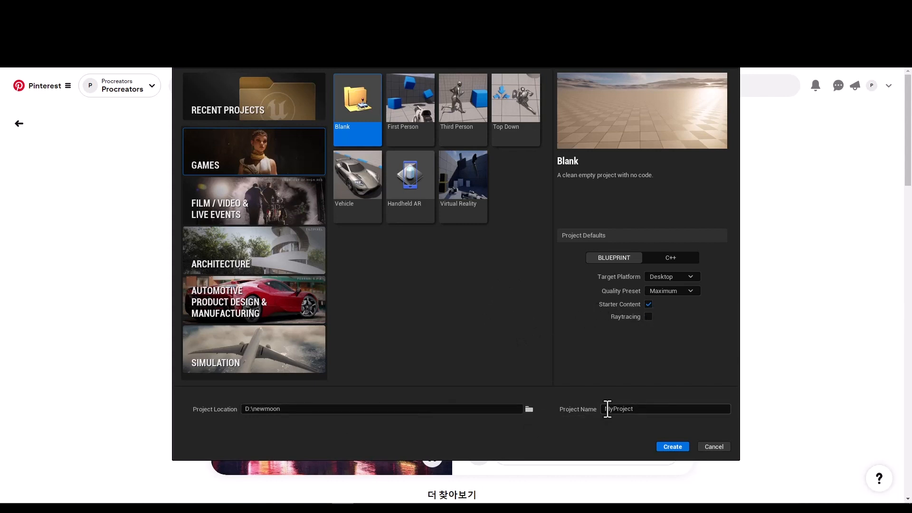
In the Unreal project browser, create a folder named cyberpunk on drive D: and choose it as the project location
click(529, 409)
click(285, 75)
click(227, 92)
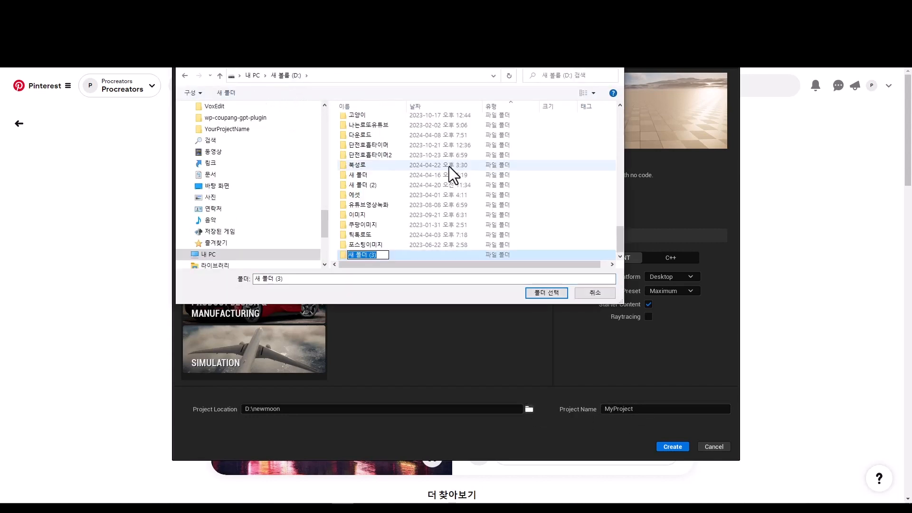
text(cyberpunk)
key(Return)
click(547, 293)
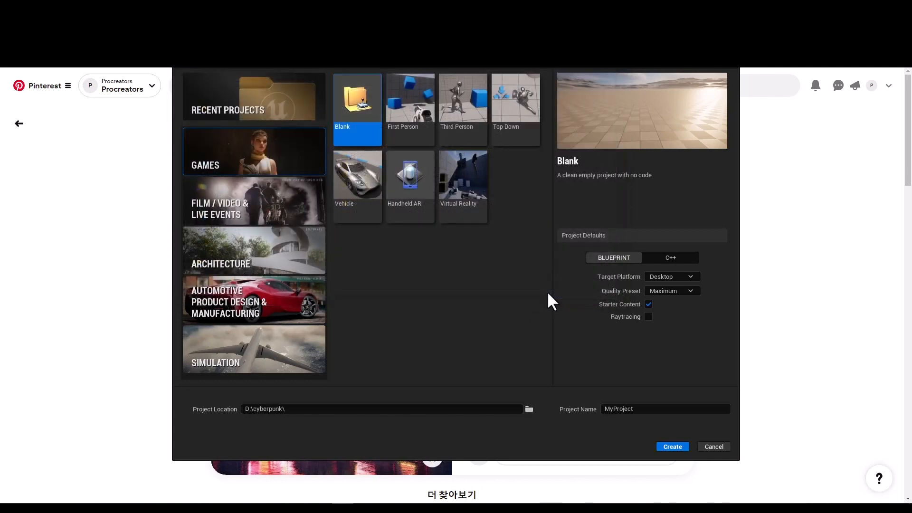
Name the project cyperpunk, create it from the Blank template, and dismiss the rendering support notice
click(647, 412)
text(cyperpunk)
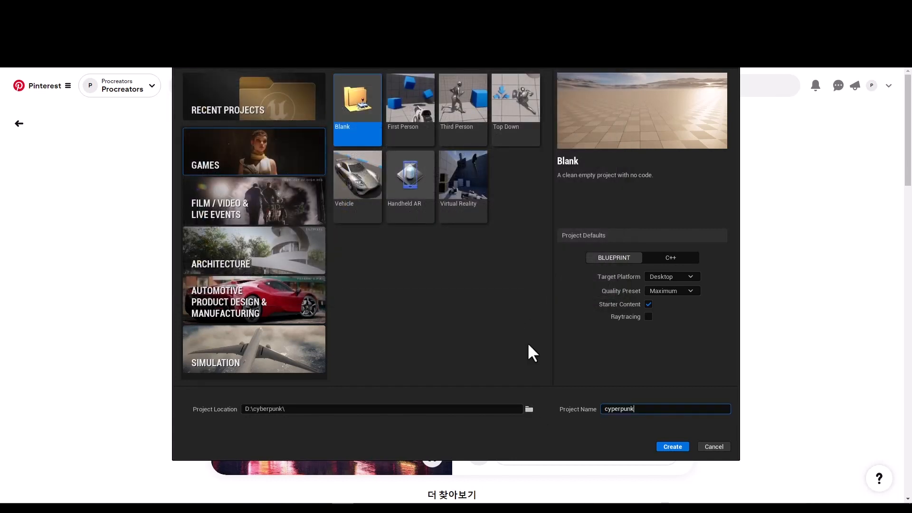
click(671, 445)
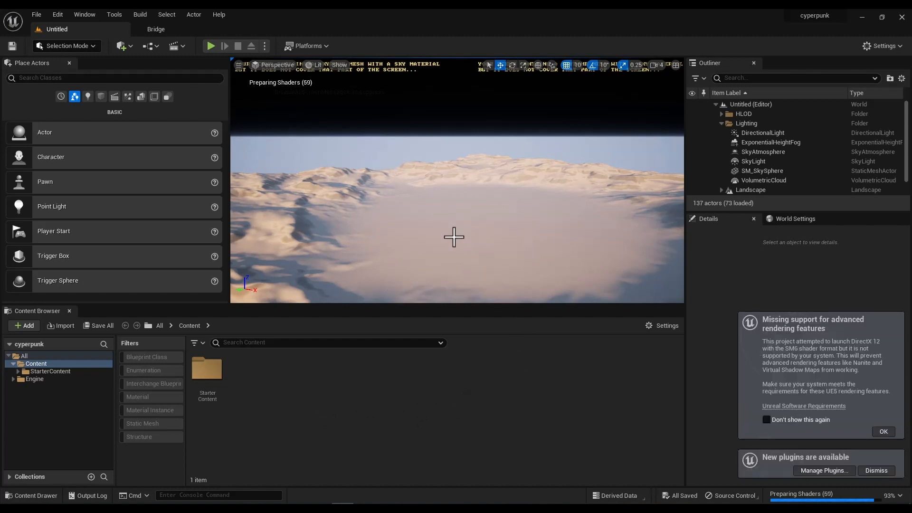
click(884, 431)
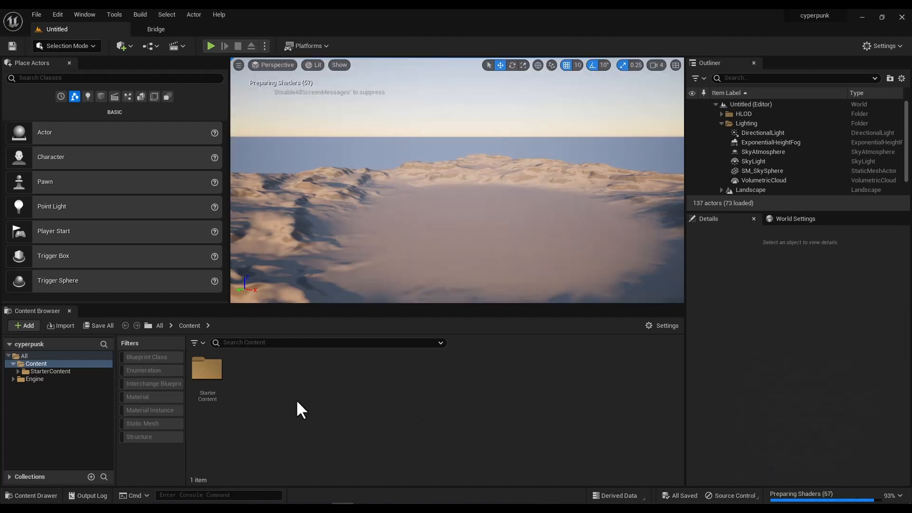
Create a folder named level inside Content and open it
right_click(295, 402)
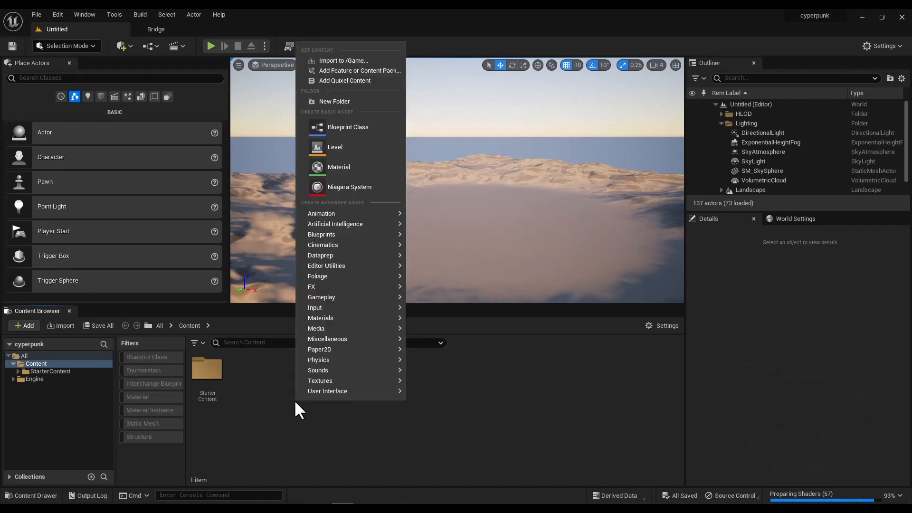
click(334, 101)
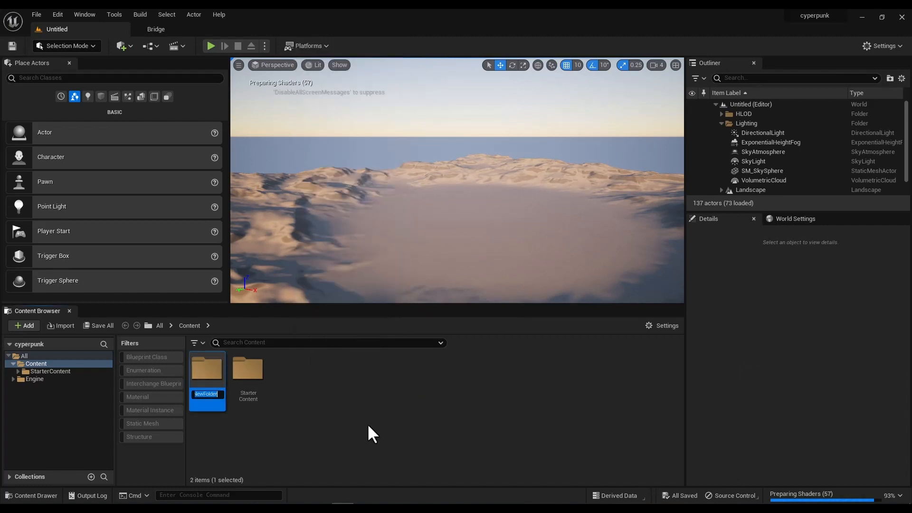
key(BackSpace)
text(level)
key(Return)
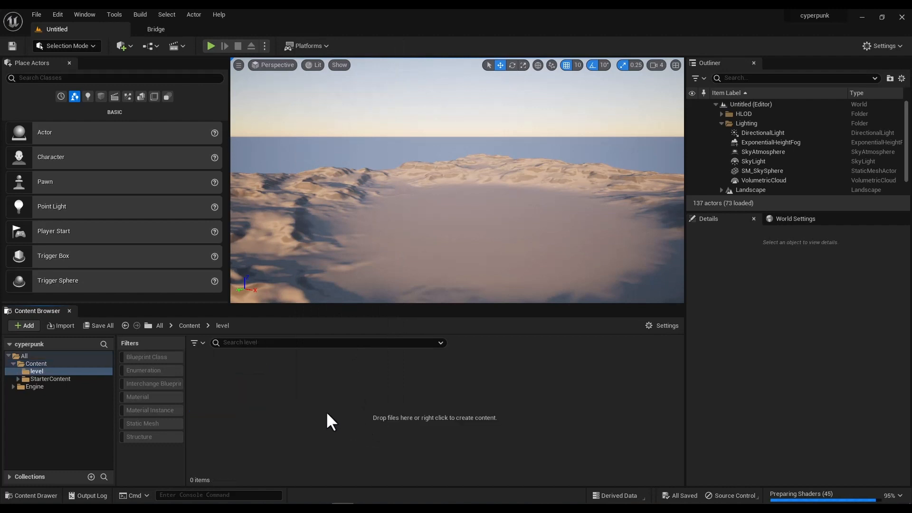
Create a level named cyberpunk in the level folder and open it, saving the new asset
right_click(326, 412)
click(392, 157)
text(cyber)
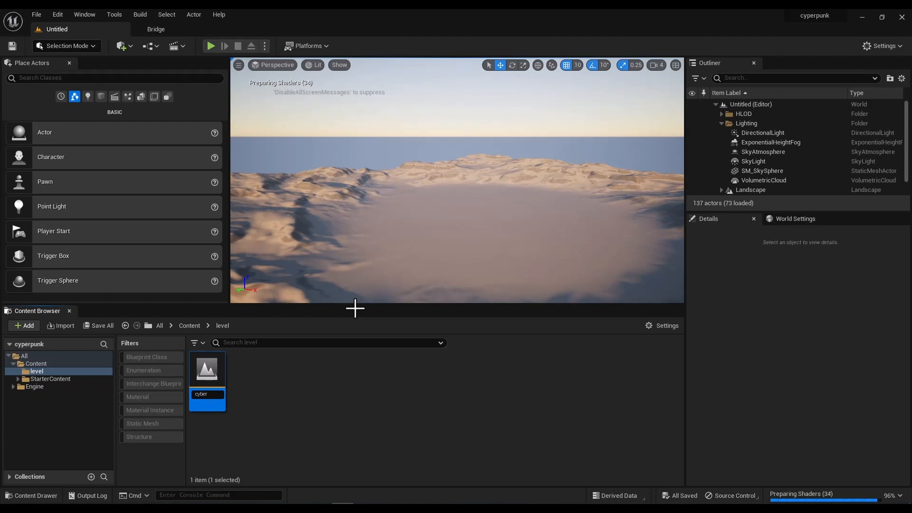
text(punk)
key(Return)
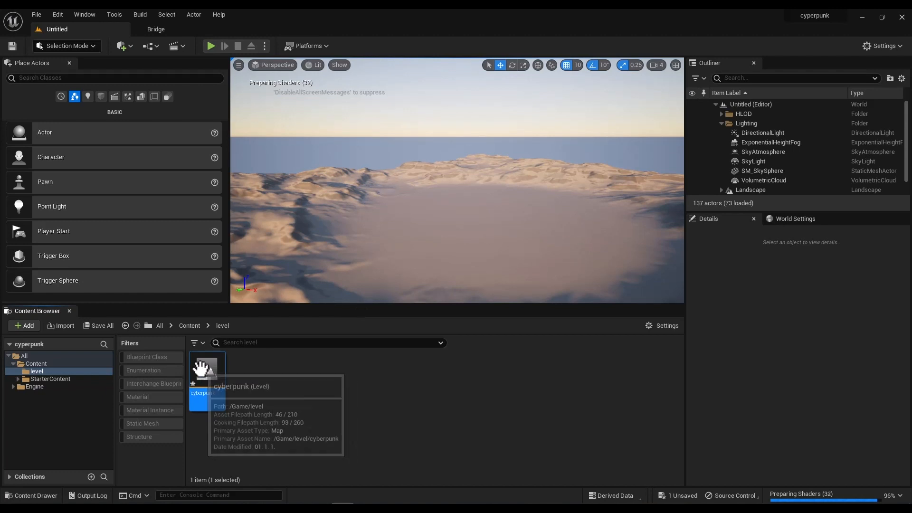
double_click(203, 373)
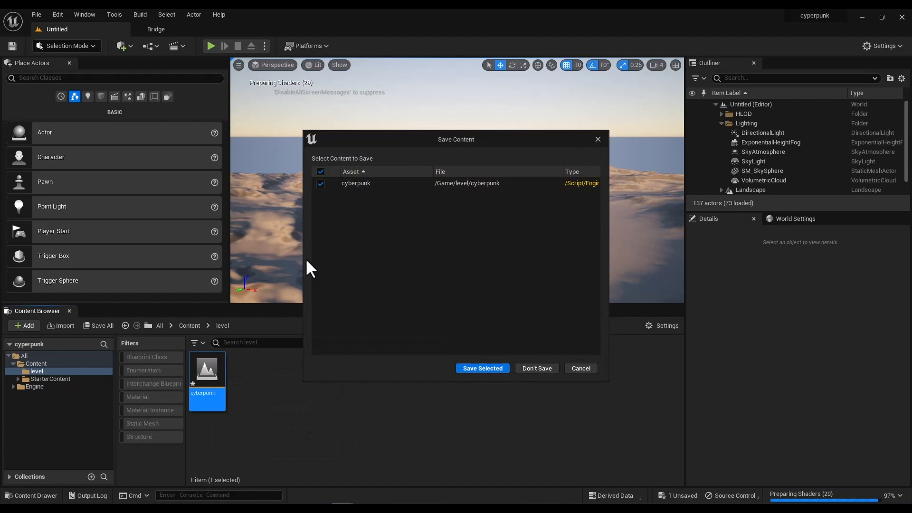
click(483, 369)
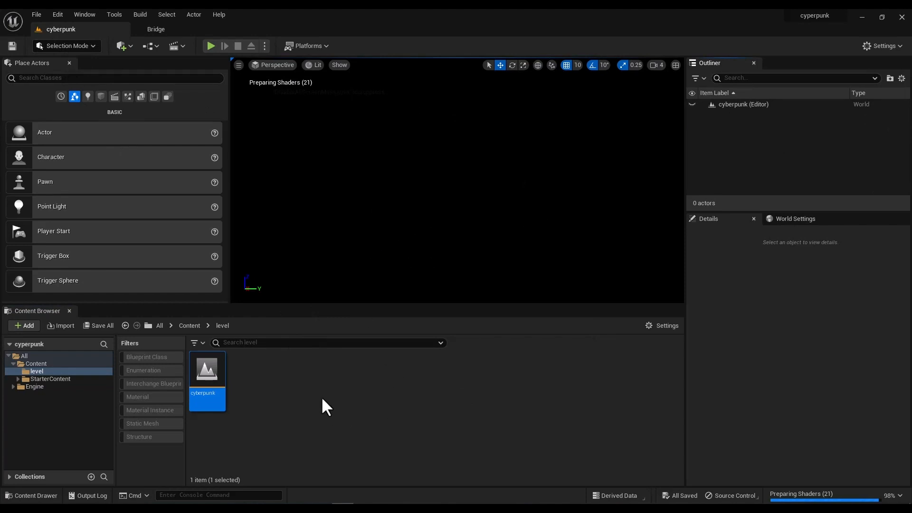
Add a sky light, atmospheric light, sky atmosphere and volumetric cloud to the level with the Env. Light Mixer
click(85, 13)
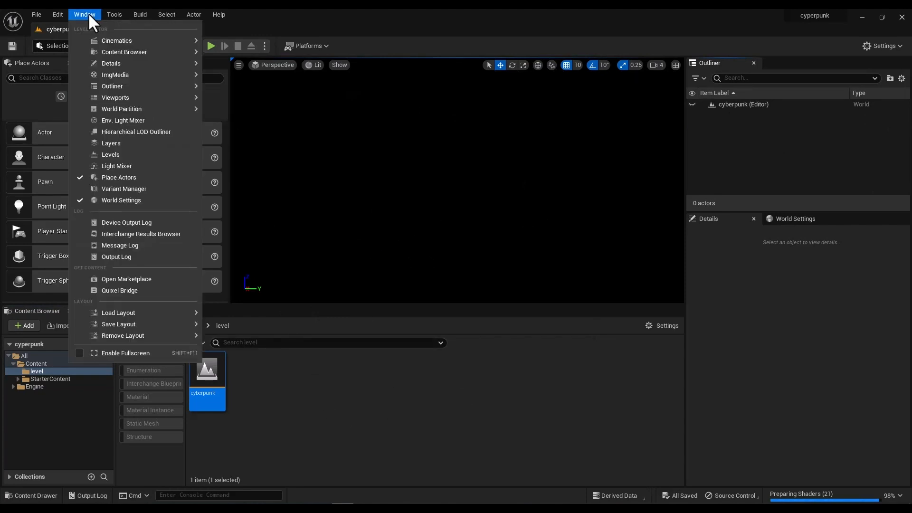
click(124, 120)
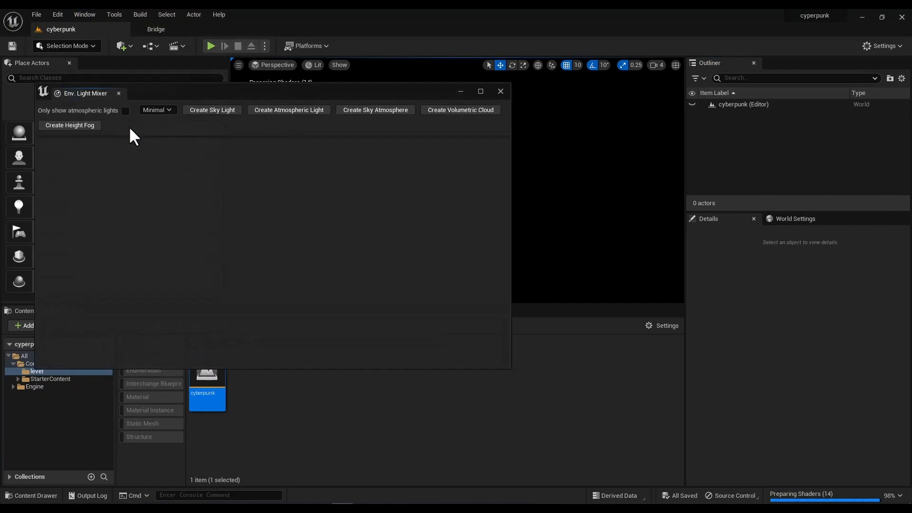
click(201, 109)
click(201, 109)
click(201, 110)
click(201, 109)
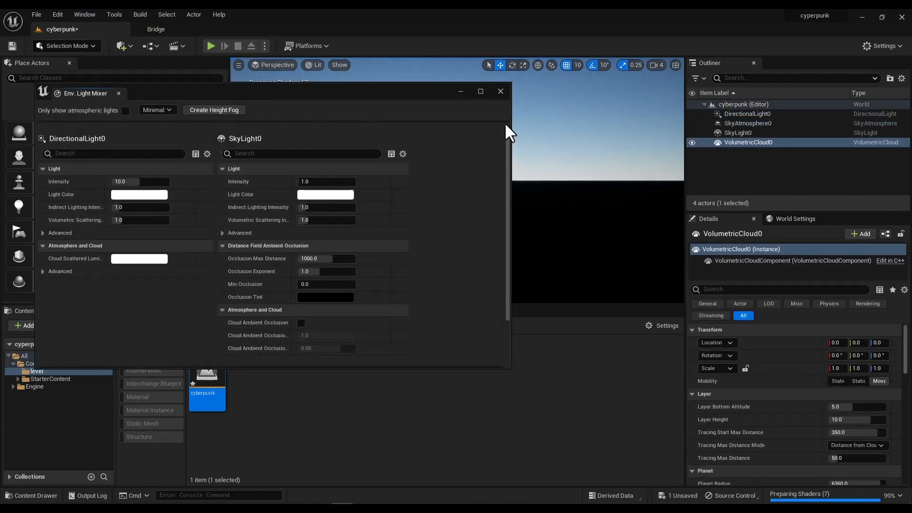
click(500, 91)
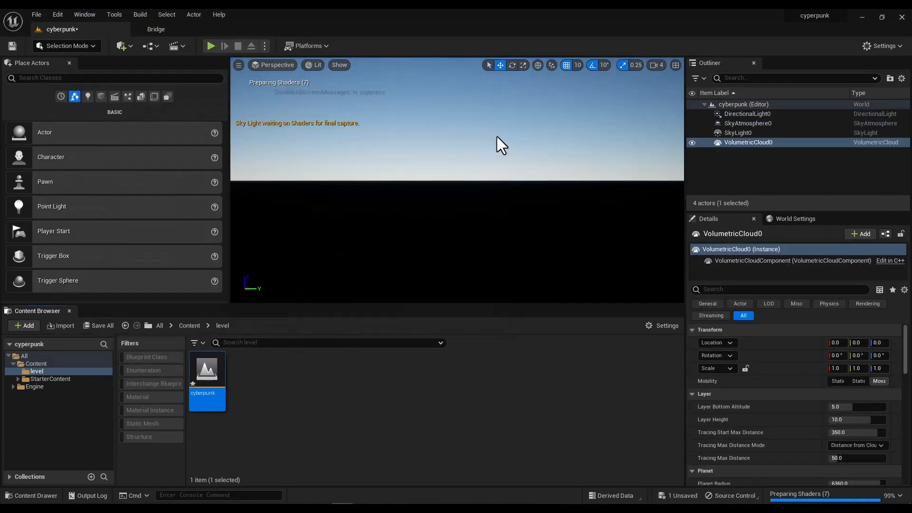
Create a landscape with the default settings in Landscape mode and return to Selection mode
click(85, 47)
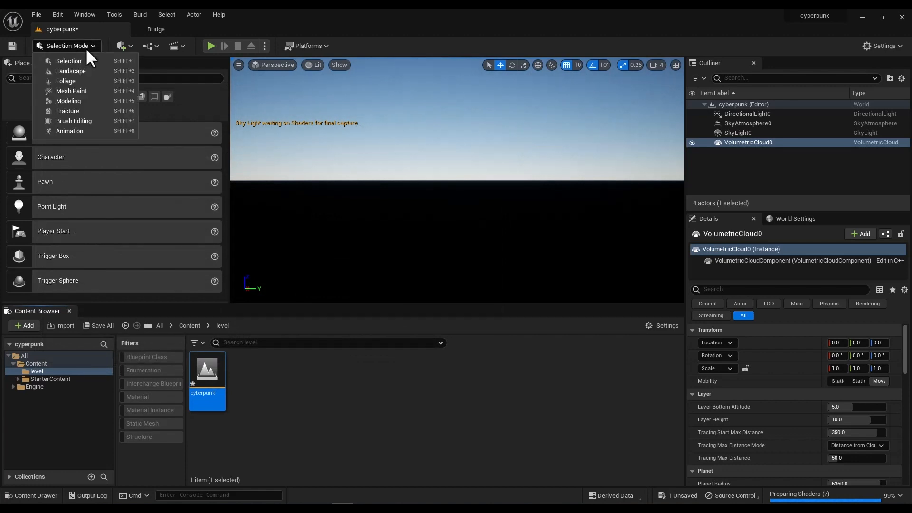
click(69, 70)
scroll(205, 203, down, 1)
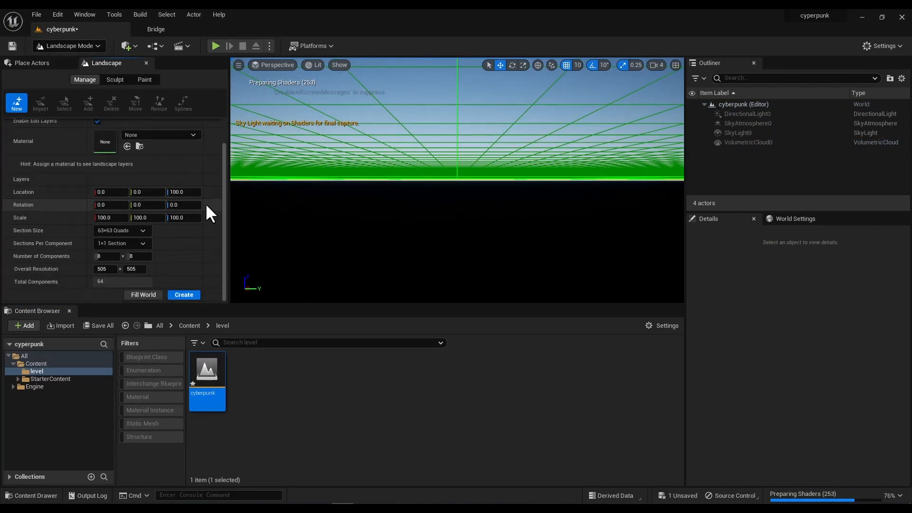
click(179, 295)
right_drag(458, 180, 451, 133)
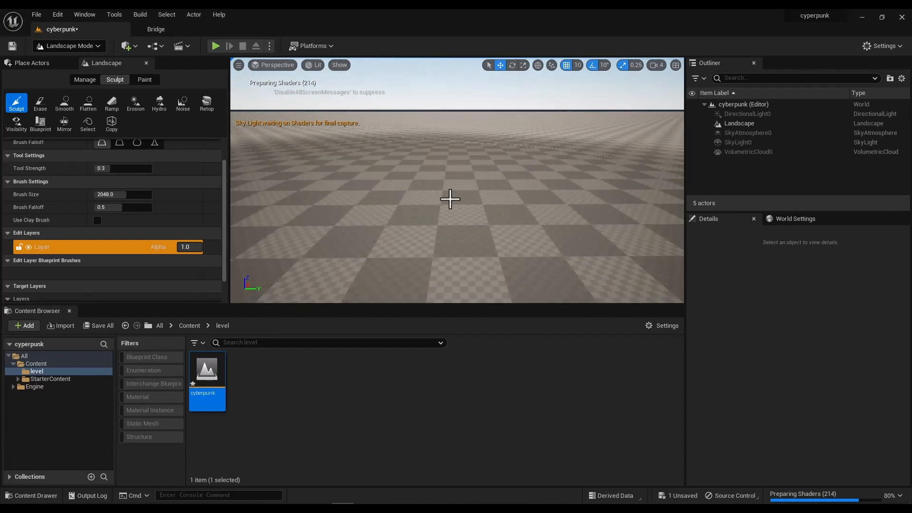
click(94, 46)
click(81, 61)
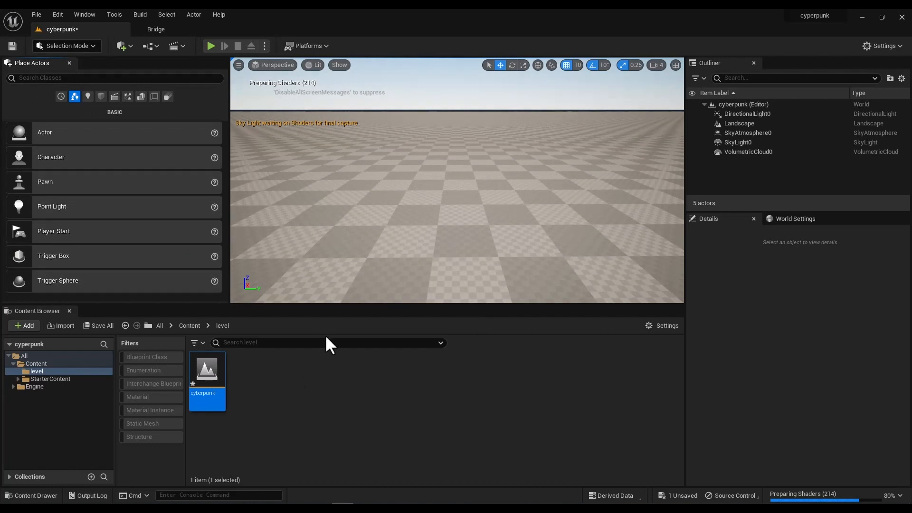
Create a folder named mat inside Content
click(189, 326)
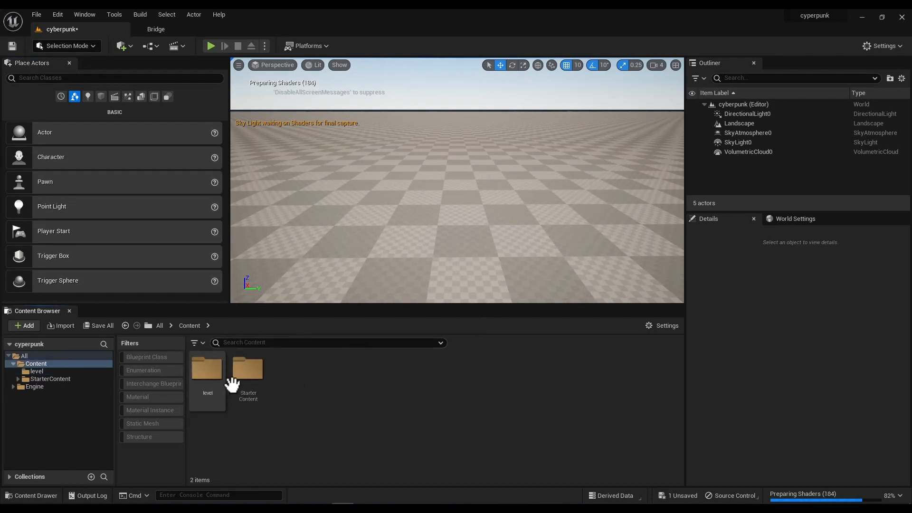
right_click(324, 417)
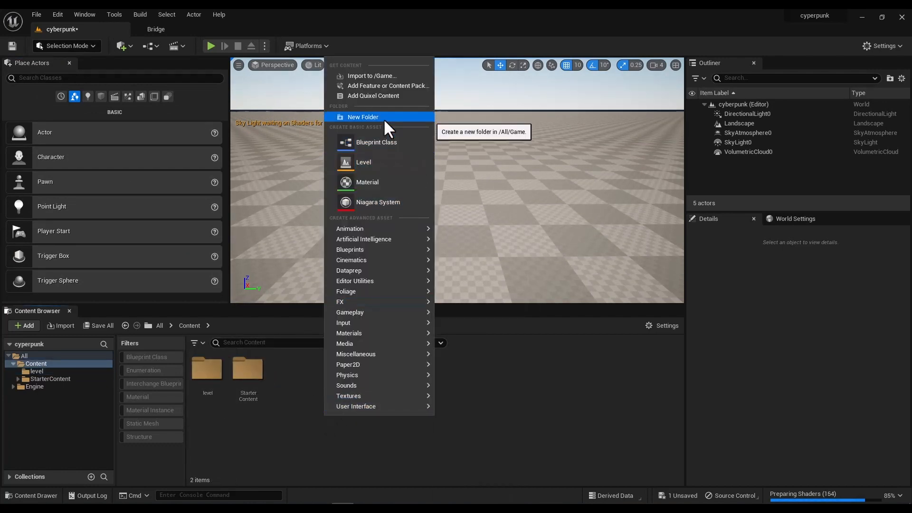
click(384, 118)
text(ma)
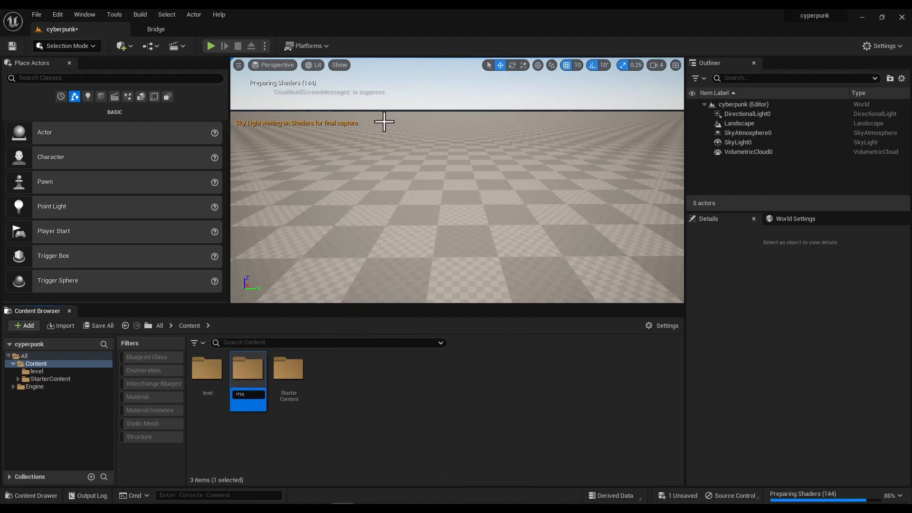
key(Return)
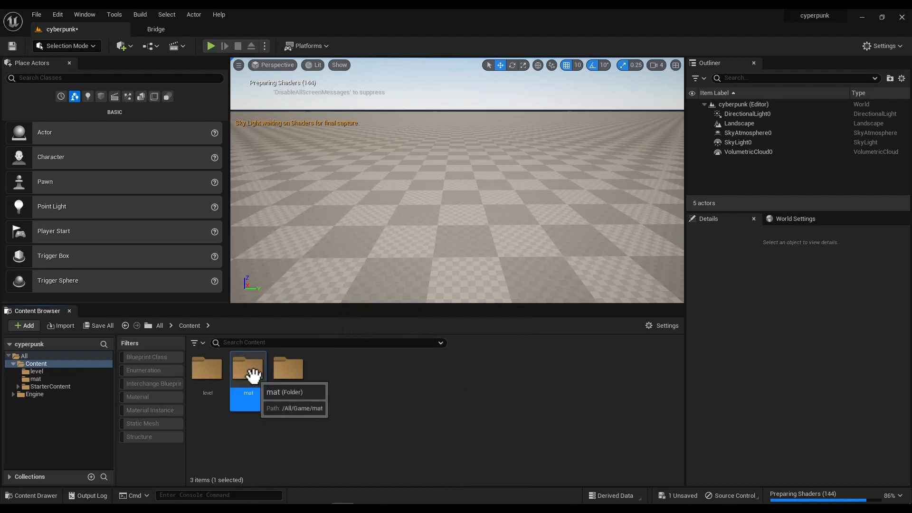
Create a material named neon in the mat folder
double_click(249, 370)
right_click(270, 401)
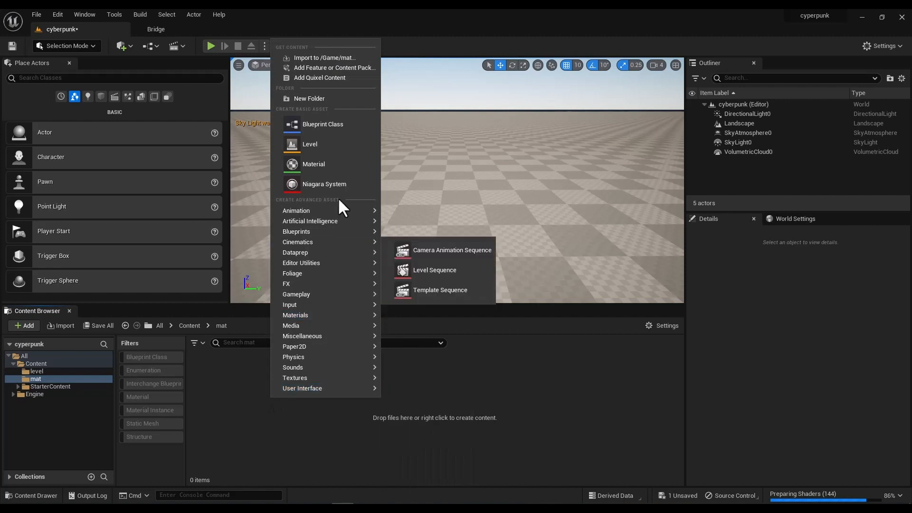
click(325, 174)
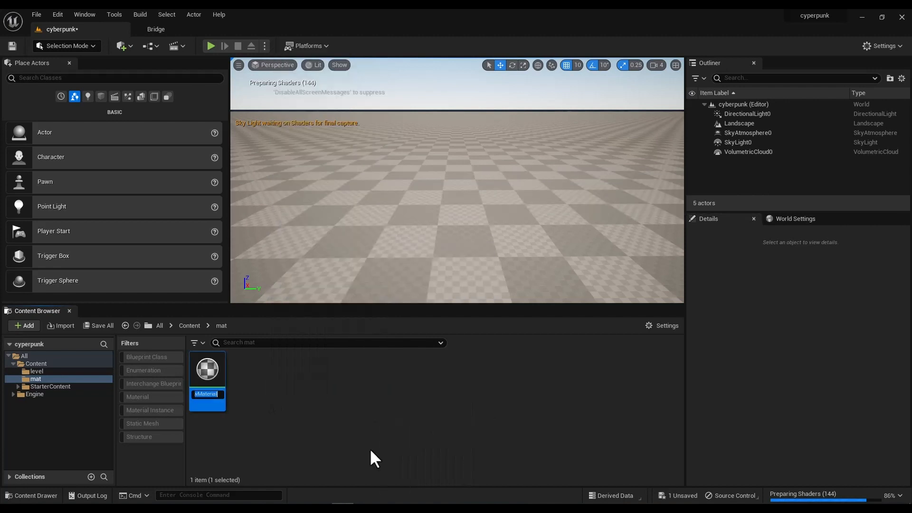
text(neon)
key(Return)
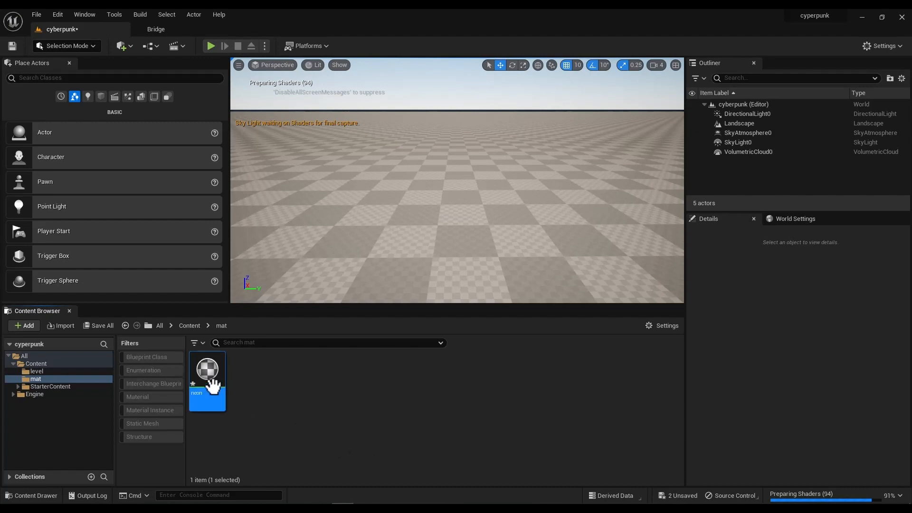
Open the neon material for editing and dock its editor alongside the cyberpunk level
double_click(208, 373)
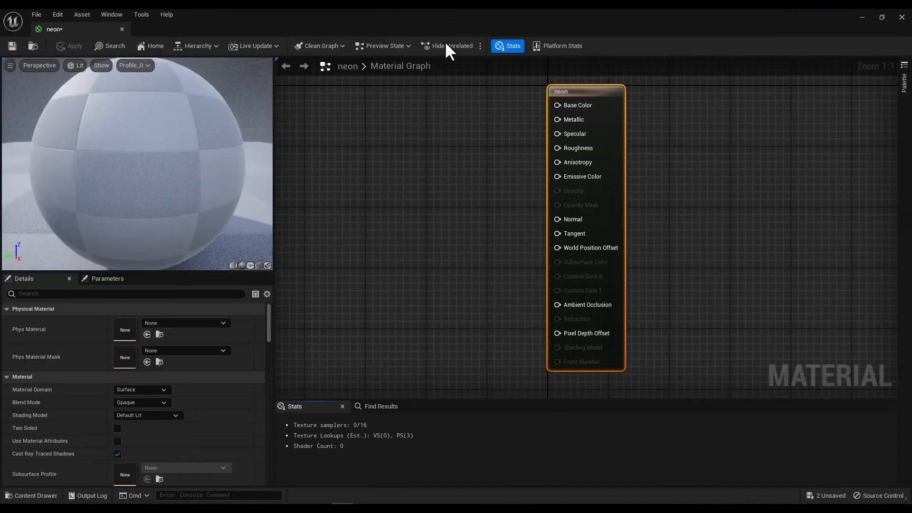
drag(261, 25, 403, 166)
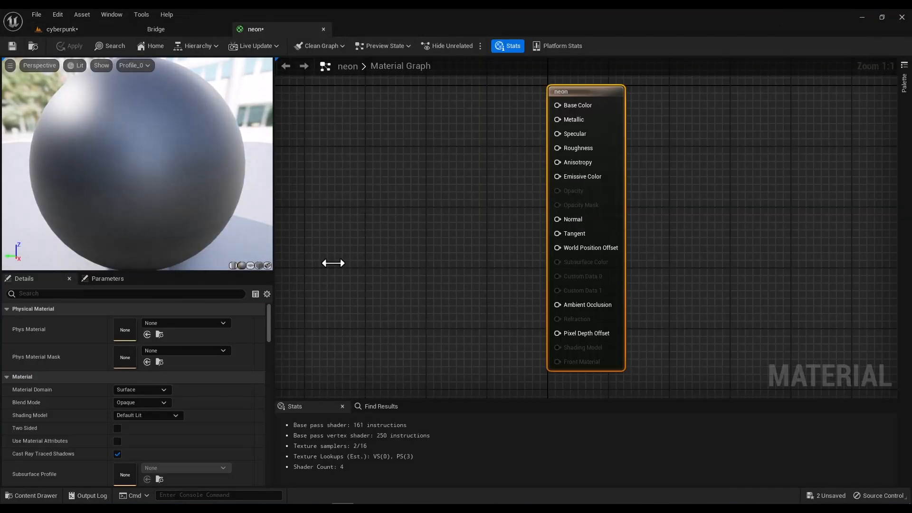
scroll(468, 246, down, 12)
scroll(467, 246, up, 9)
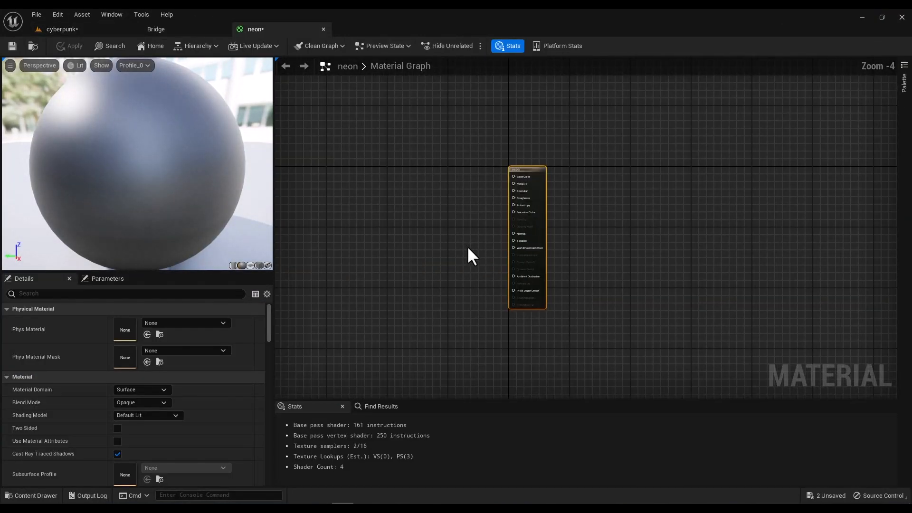
scroll(585, 249, up, 3)
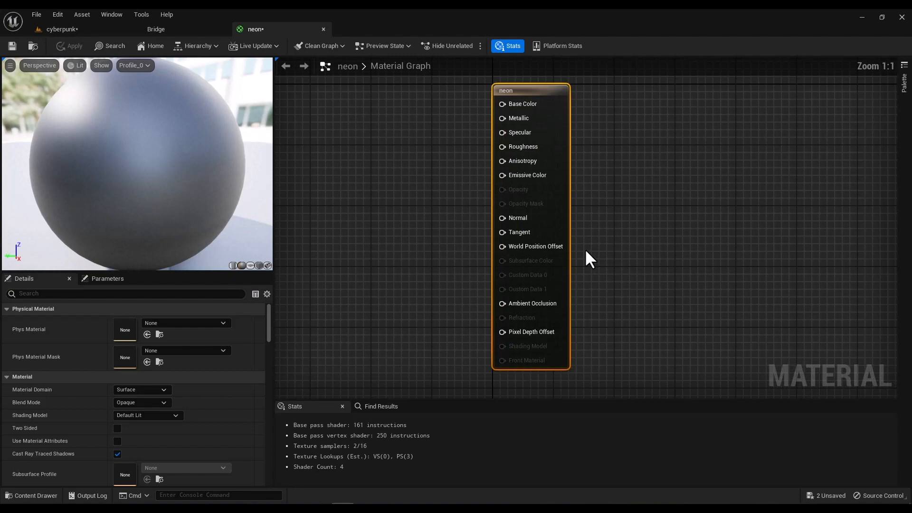
scroll(585, 249, down, 2)
mouse_move(223, 167)
mouse_down()
mouse_move(190, 168)
mouse_move(209, 169)
mouse_up()
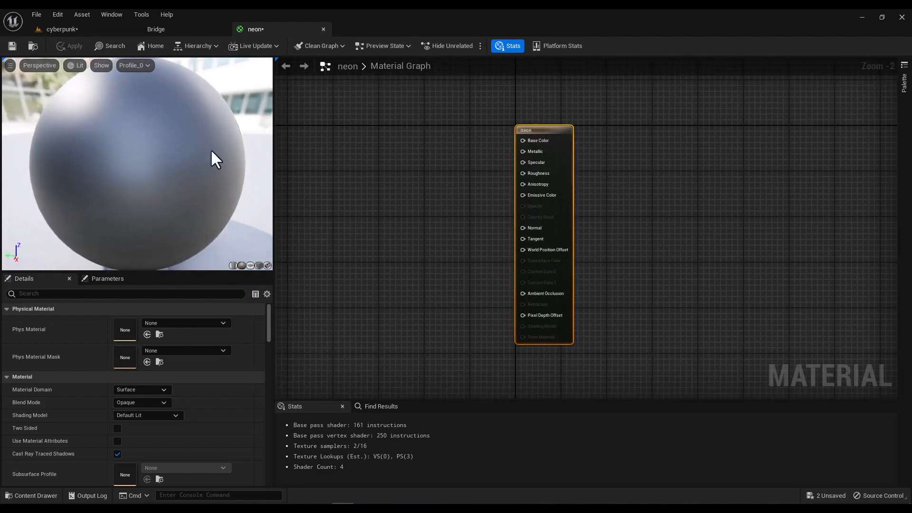
scroll(546, 203, up, 2)
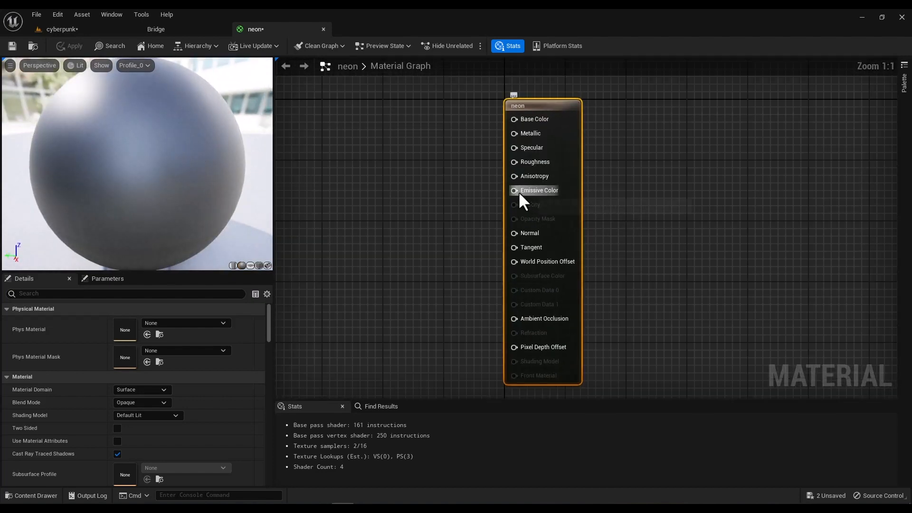
drag(513, 190, 398, 220)
click(491, 207)
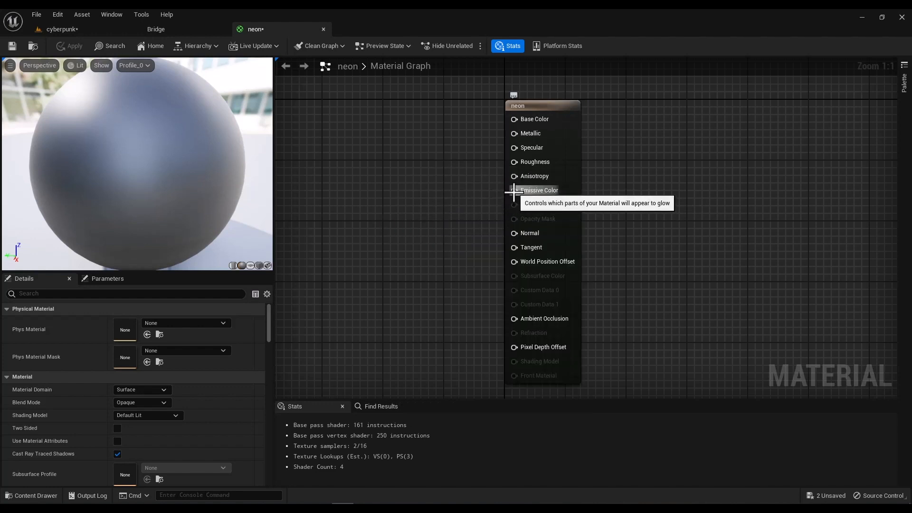
drag(513, 190, 377, 184)
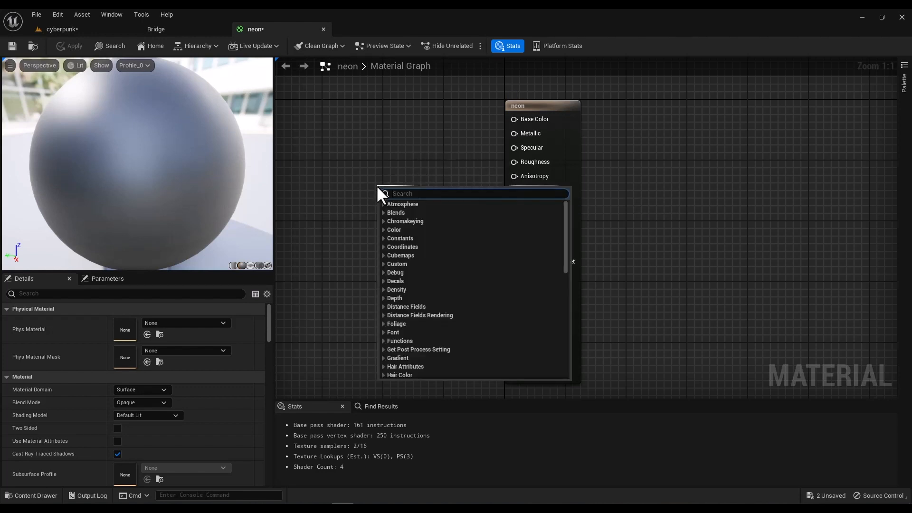
key(Escape)
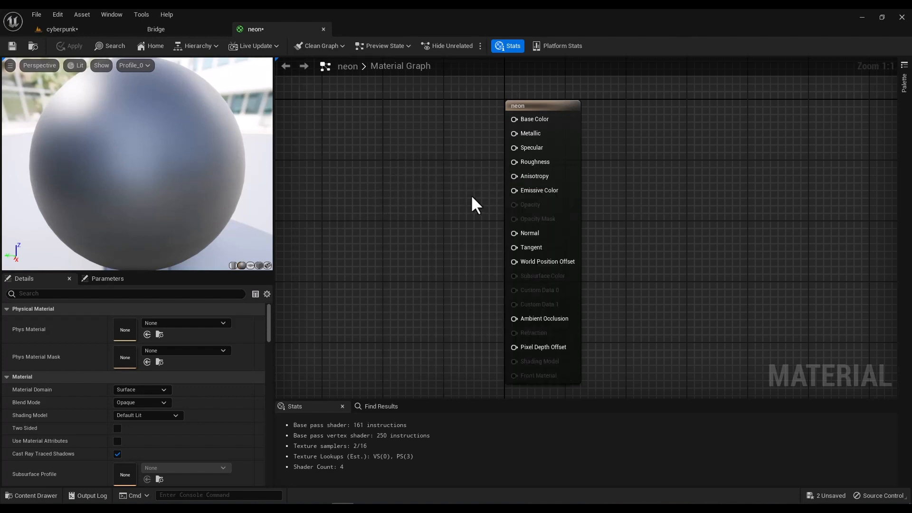
right_click(373, 180)
text(const)
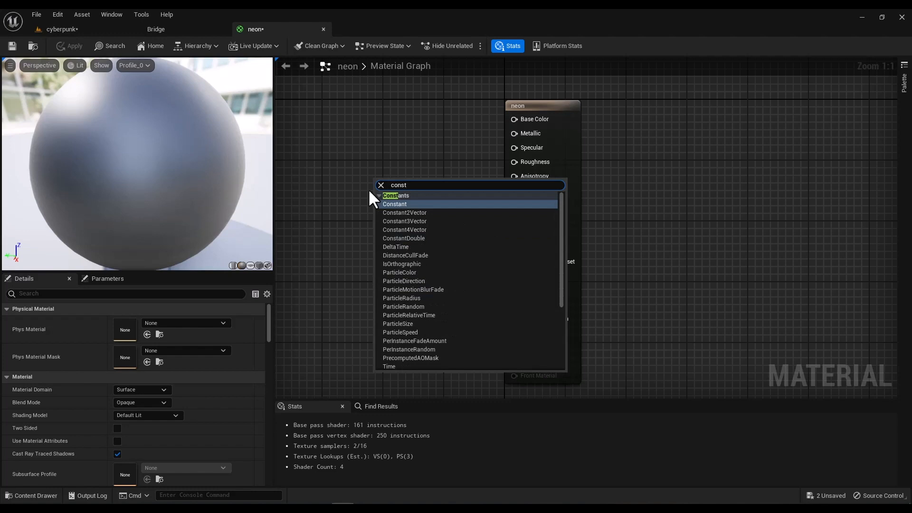
click(406, 221)
drag(466, 198, 442, 156)
key(Delete)
Add a Constant3Vector node wired to the neon material's Emissive Color input and place it beside the main node
drag(414, 153, 411, 158)
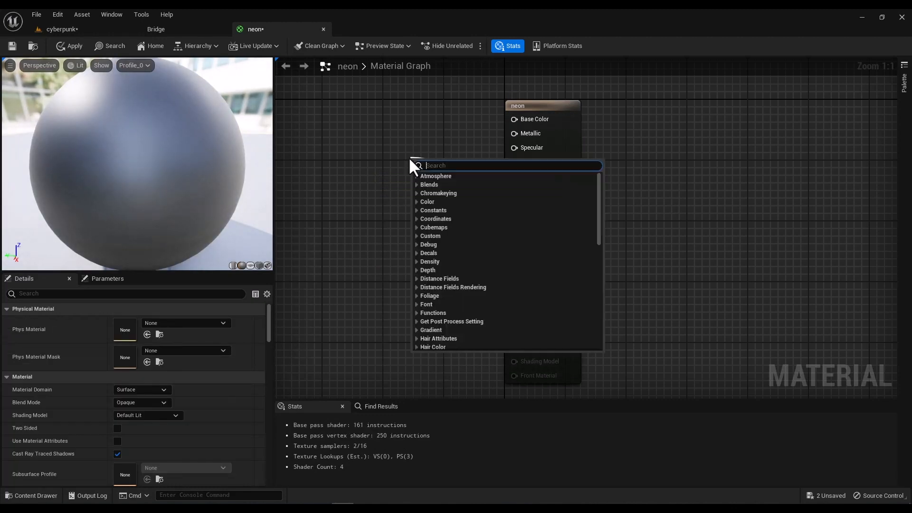
text(consta)
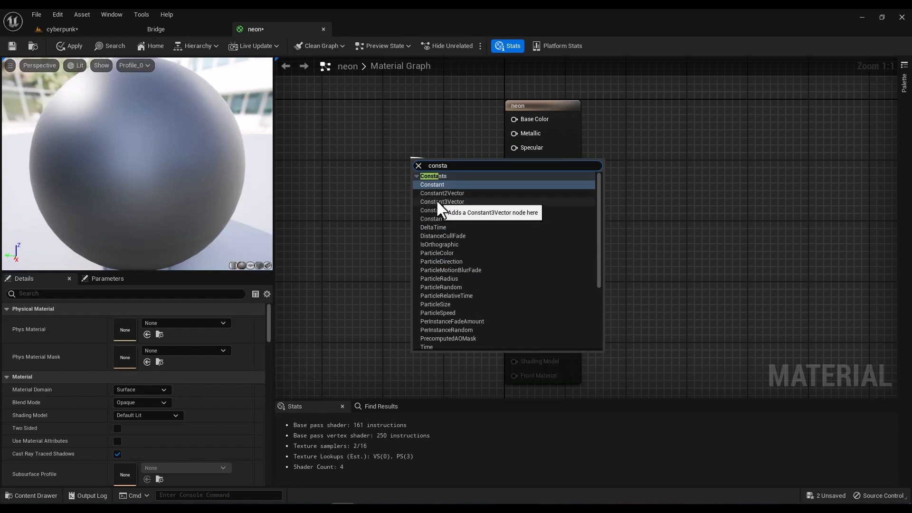
click(435, 201)
drag(469, 168, 366, 149)
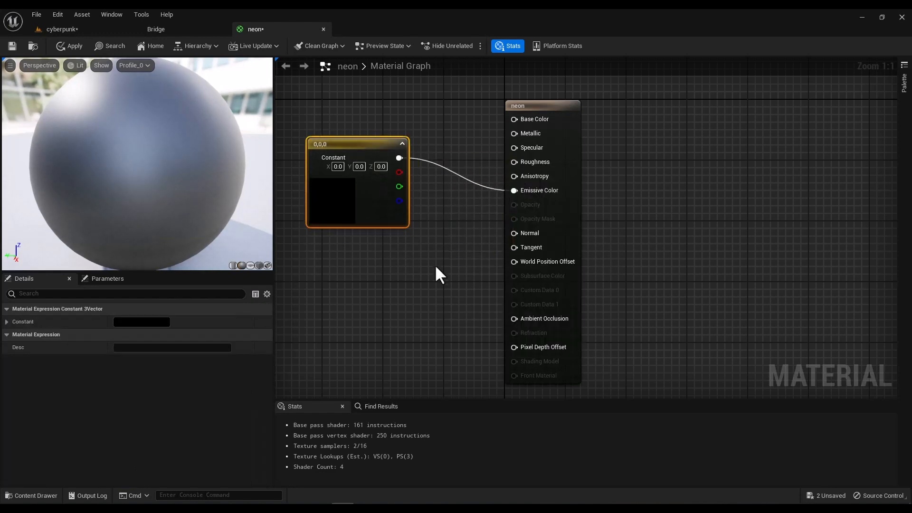
Set the Constant3Vector color to bright magenta with RGB 0.979167, 0.035699, 0.818205, and space the nodes farther apart
double_click(327, 199)
click(403, 262)
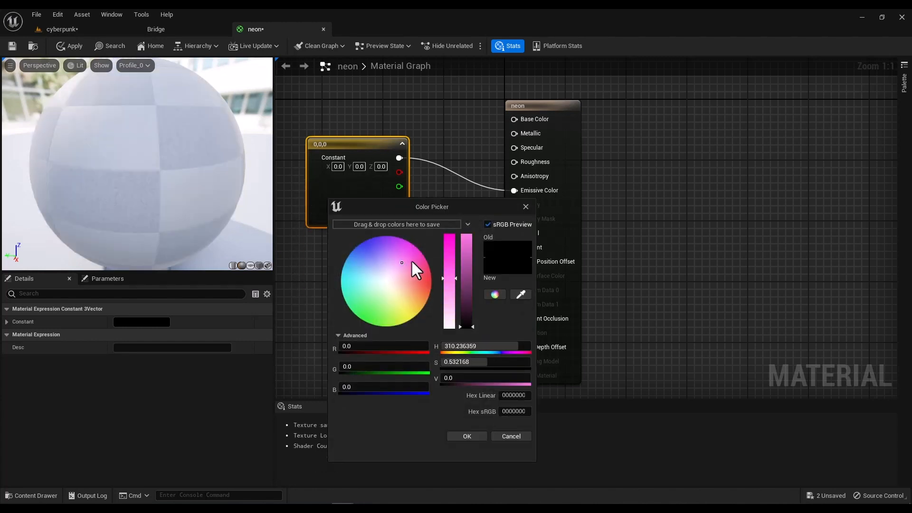
drag(451, 255, 448, 240)
click(467, 237)
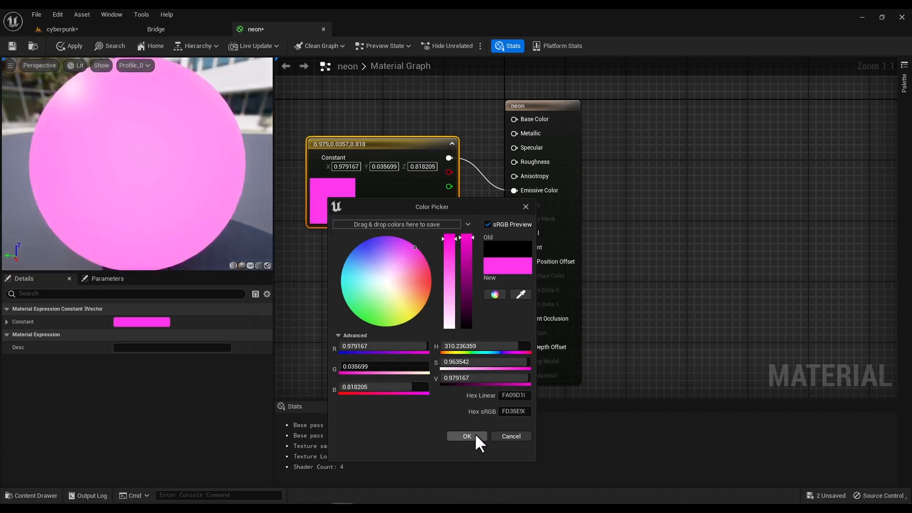
click(475, 433)
scroll(206, 162, up, 1)
scroll(205, 161, down, 5)
mouse_move(205, 161)
mouse_down()
mouse_move(162, 162)
mouse_move(198, 169)
mouse_up()
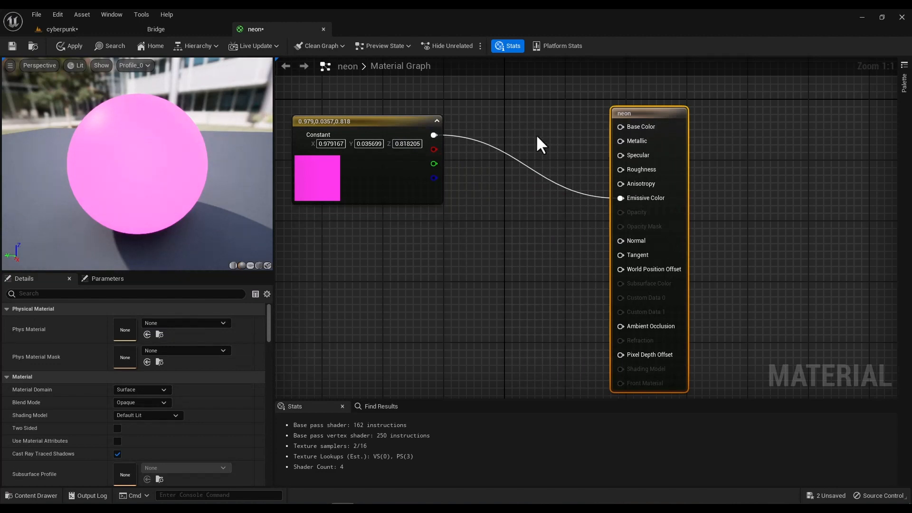
drag(383, 131, 391, 130)
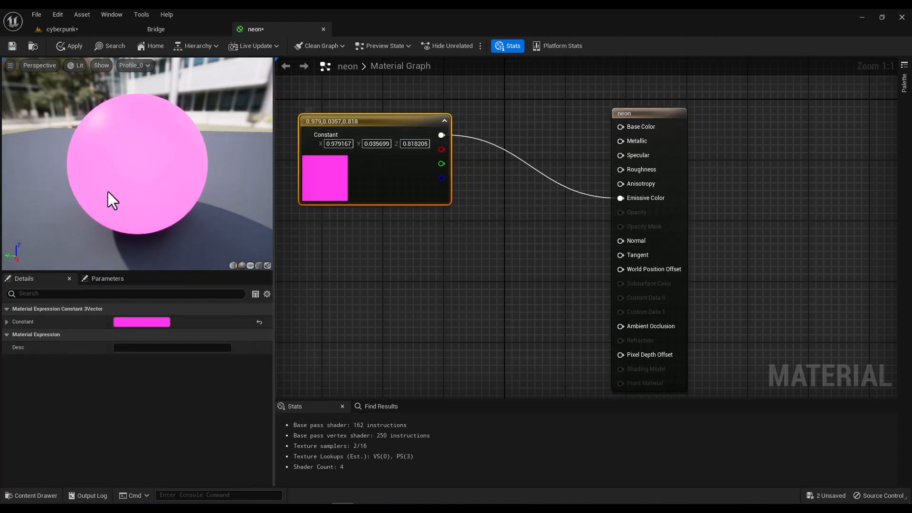
Add a Constant node below the color node and convert it to a parameter named neon
right_click(367, 244)
text(con)
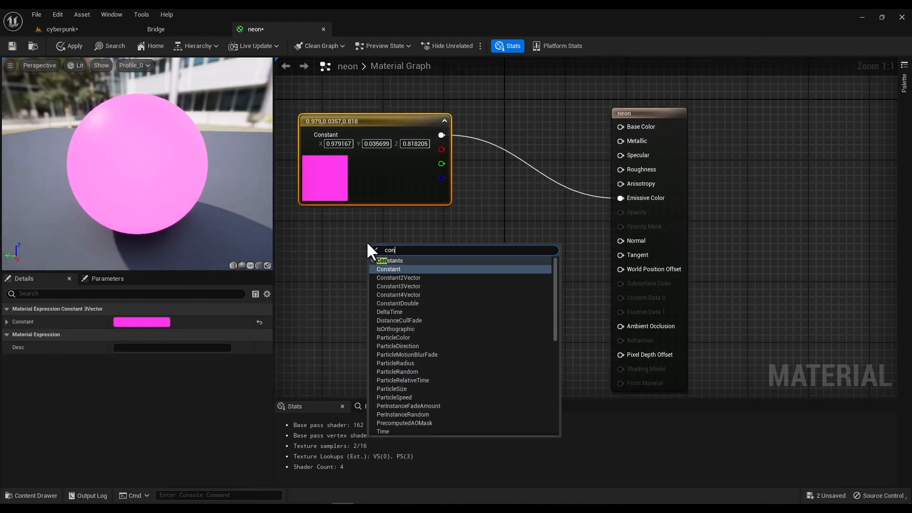
click(388, 268)
drag(387, 267, 373, 276)
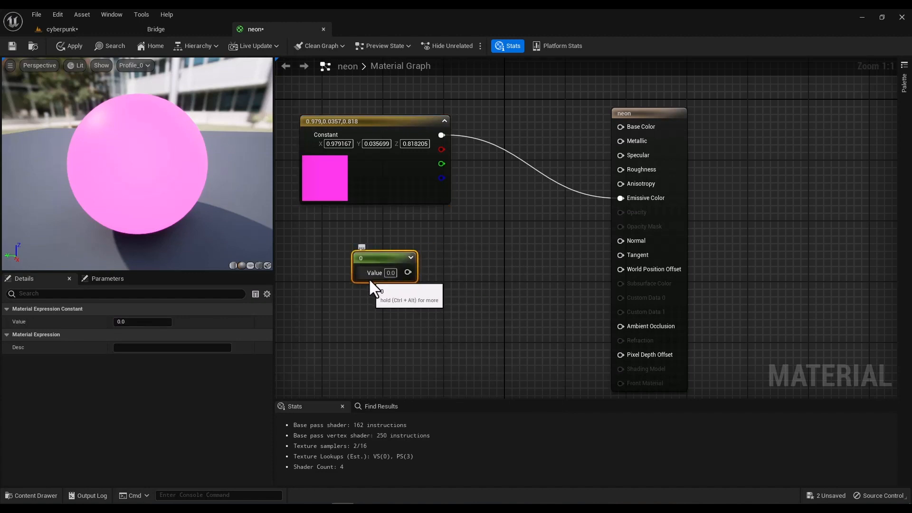
right_click(376, 261)
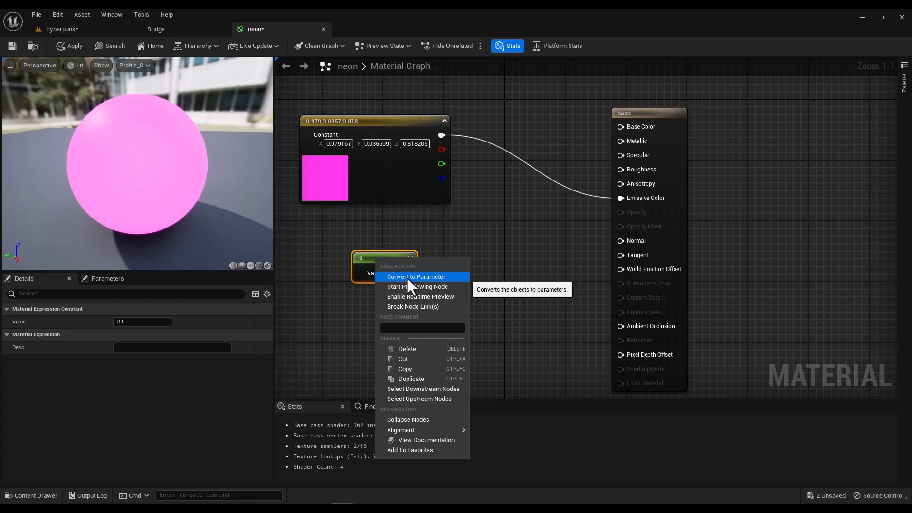
click(411, 275)
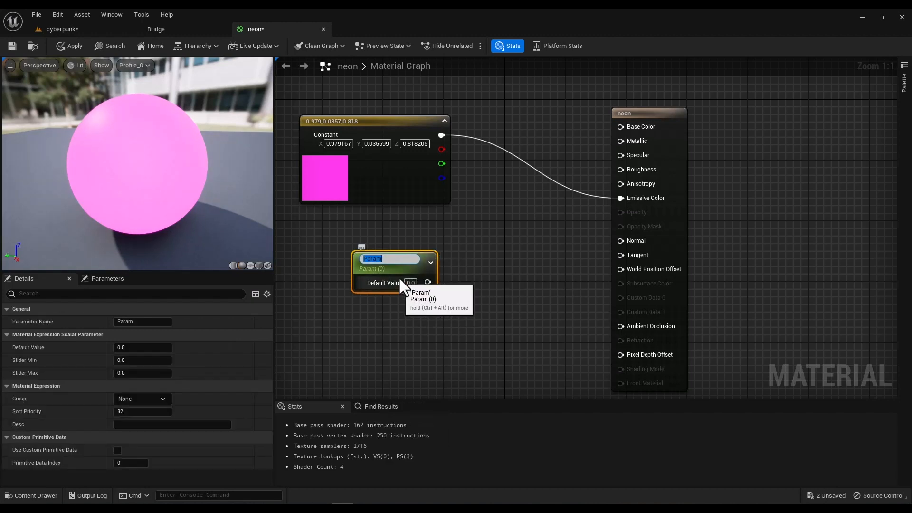
text(neon)
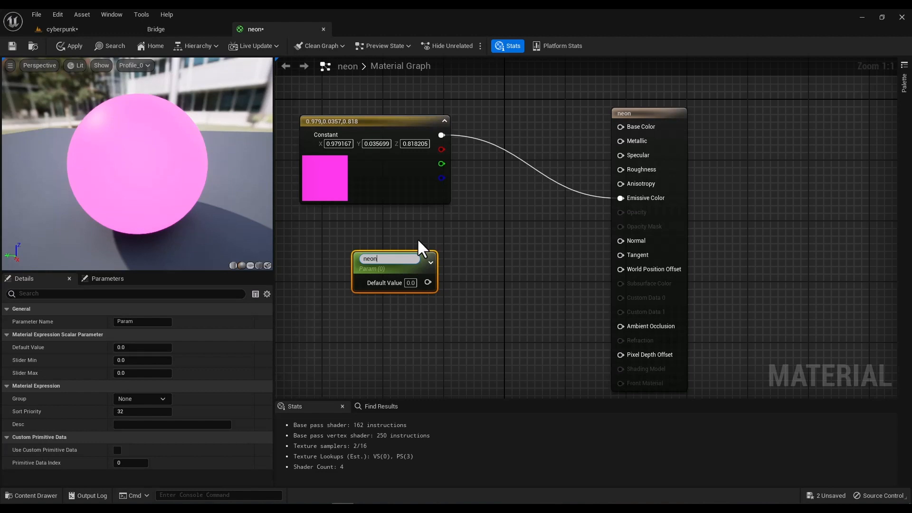
key(Return)
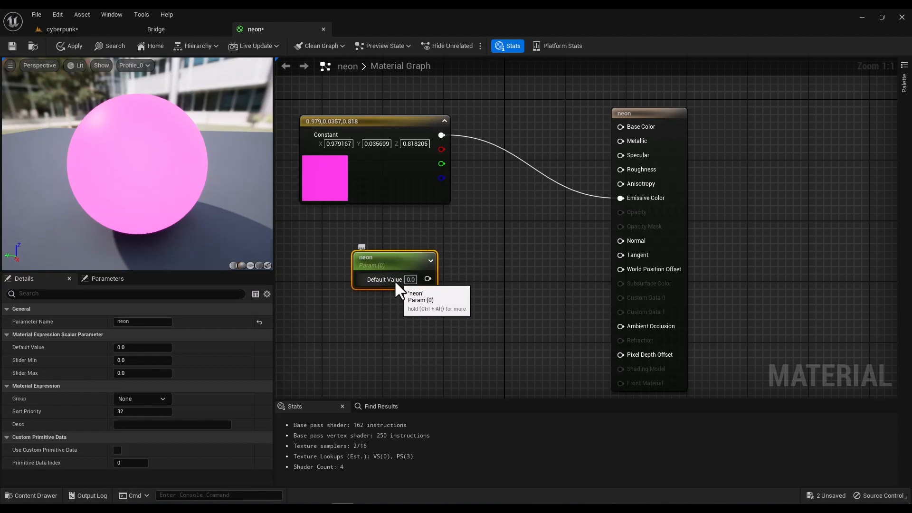
Set the neon parameter's default value to 1 and reposition its node below the color node
click(142, 347)
text(1)
key(Return)
drag(407, 277, 384, 293)
Break the color node's link to Emissive Color and arrange the color and neon parameter nodes with more space between them
right_click(623, 197)
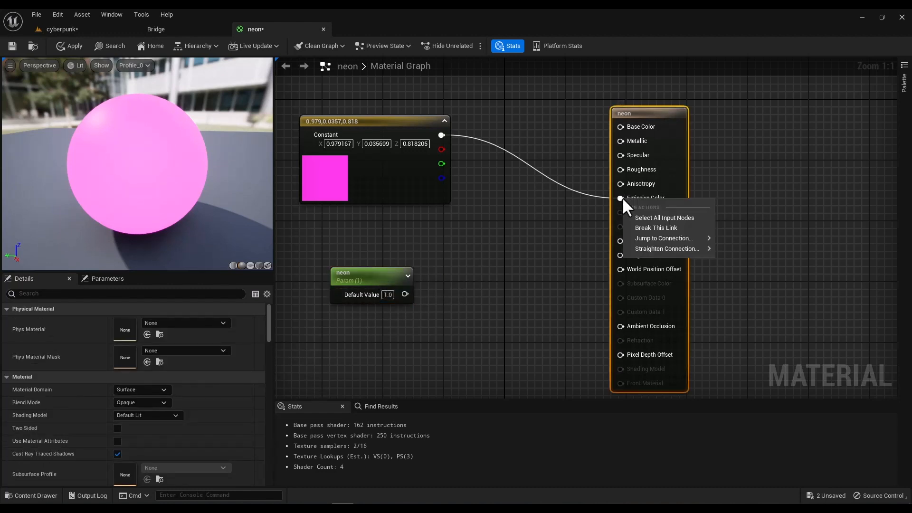
click(661, 217)
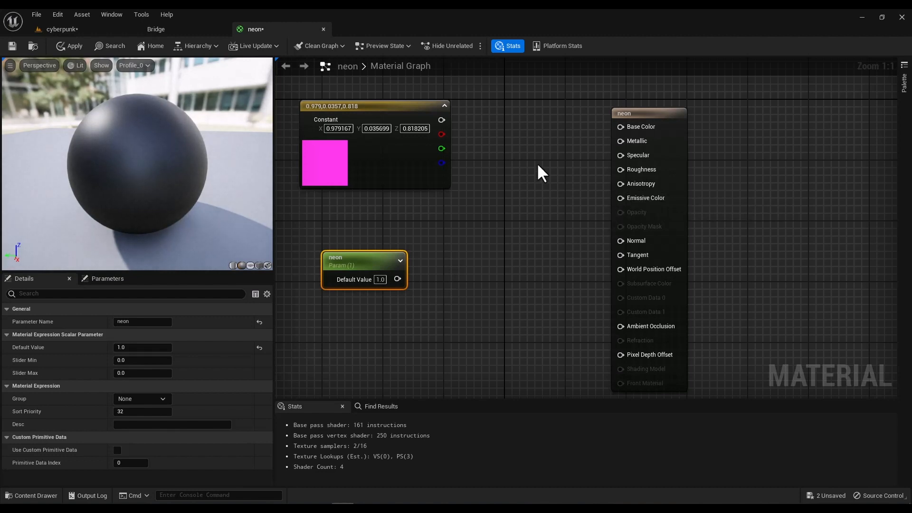
click(400, 114)
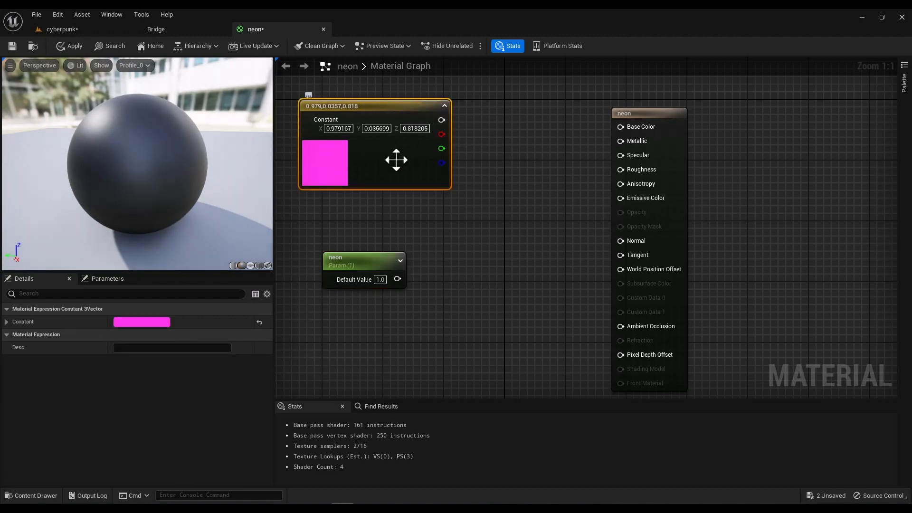
click(369, 259)
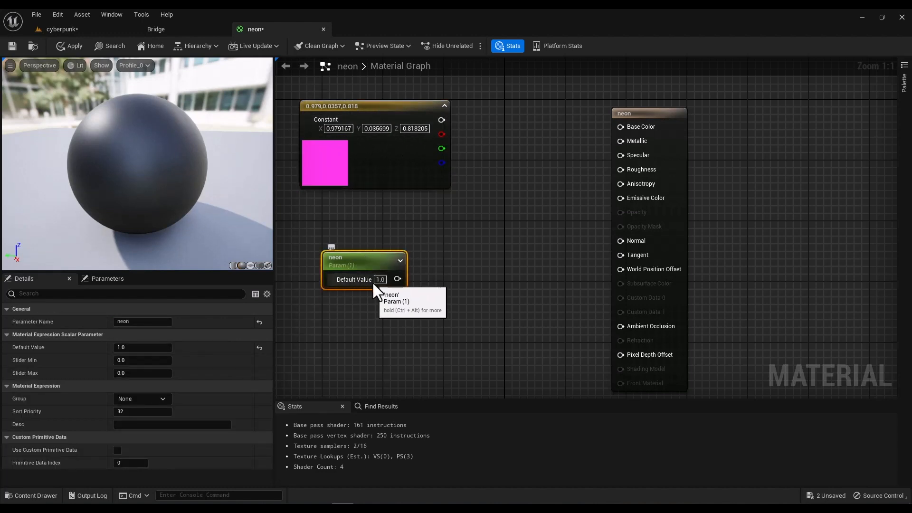
drag(371, 261, 380, 258)
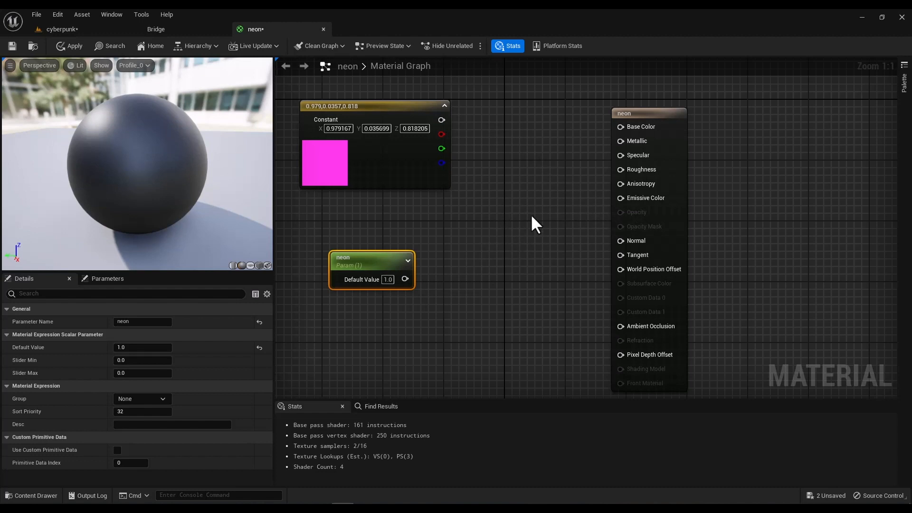
Add a Multiply node between the two input nodes and the main material node
click(512, 232)
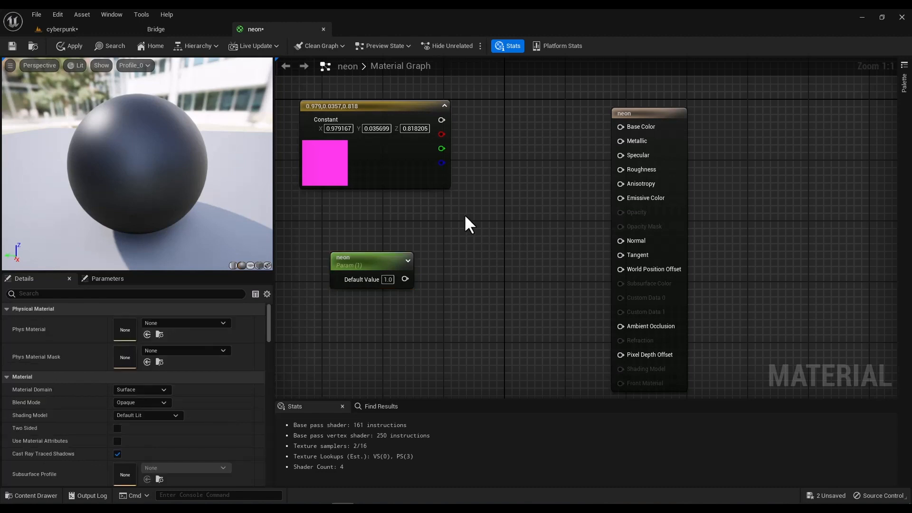
click(506, 215)
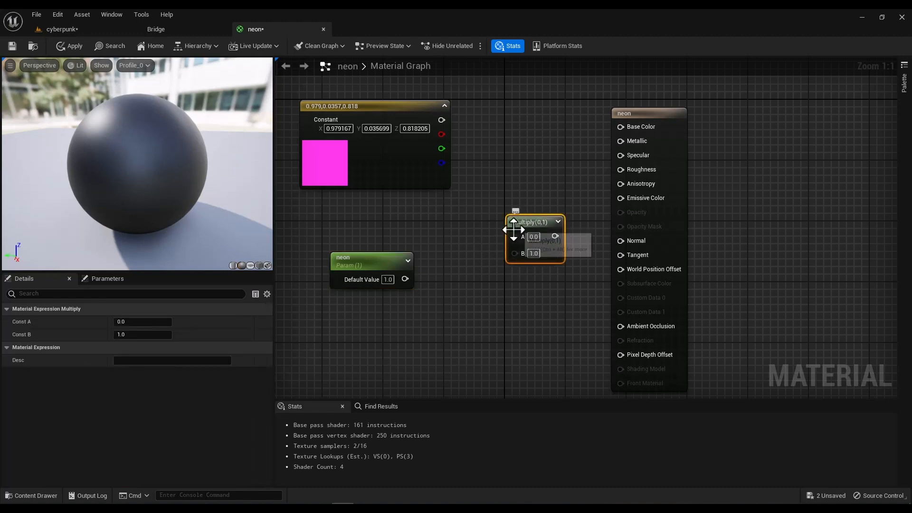
drag(537, 223, 542, 199)
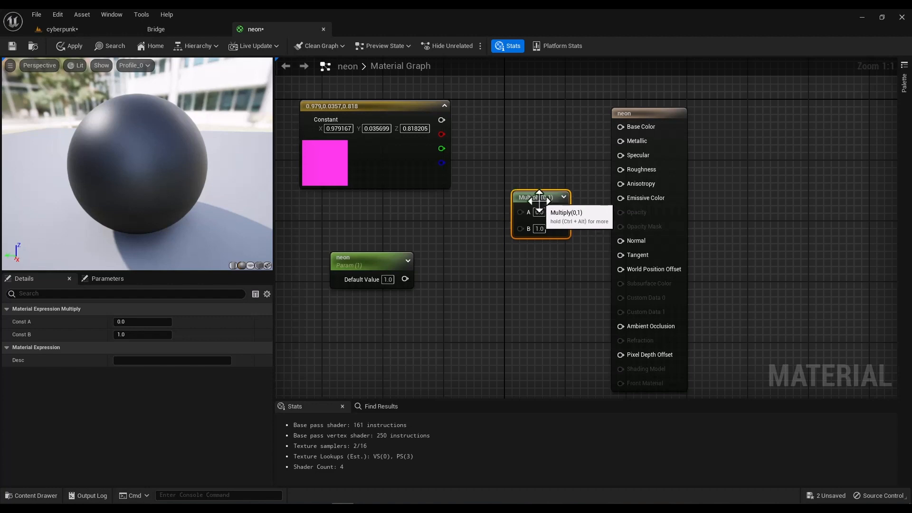
Wire the color to Multiply A, the neon parameter to B and the product to Emissive Color, and save the material
drag(489, 157, 521, 211)
drag(404, 279, 520, 227)
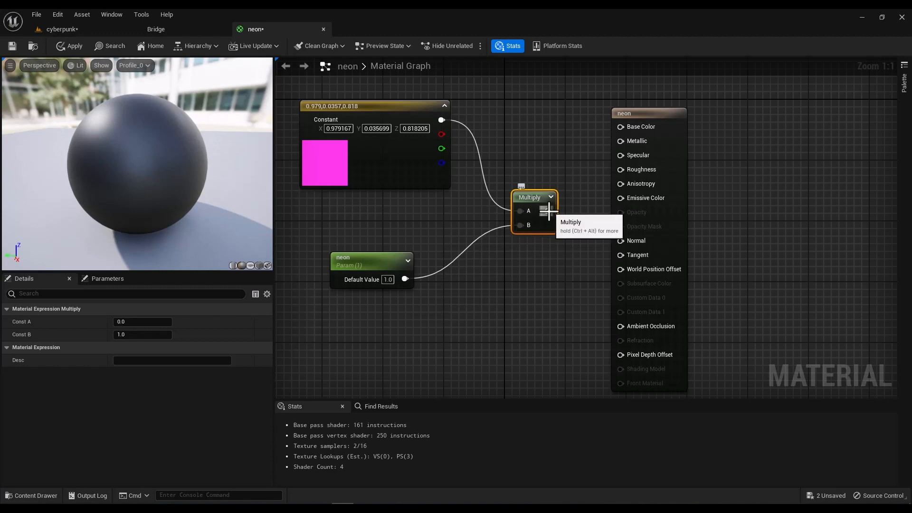
drag(623, 196, 623, 198)
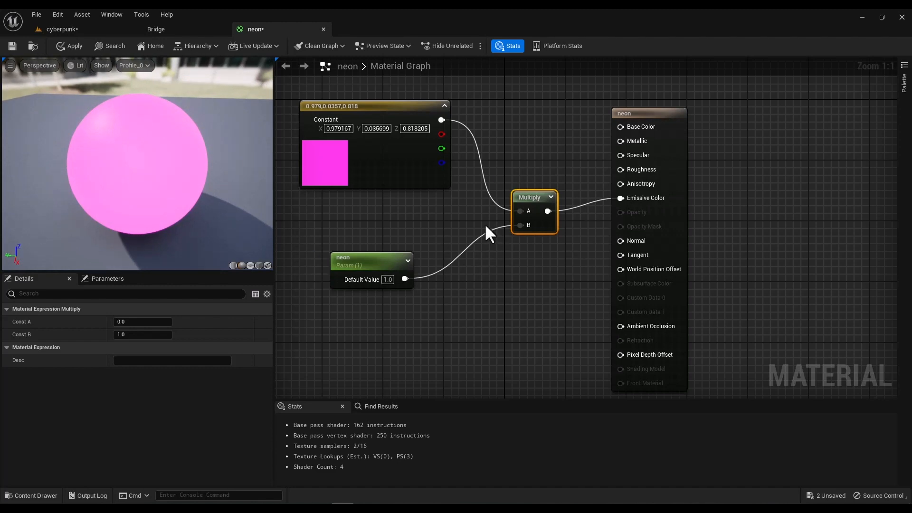
click(12, 46)
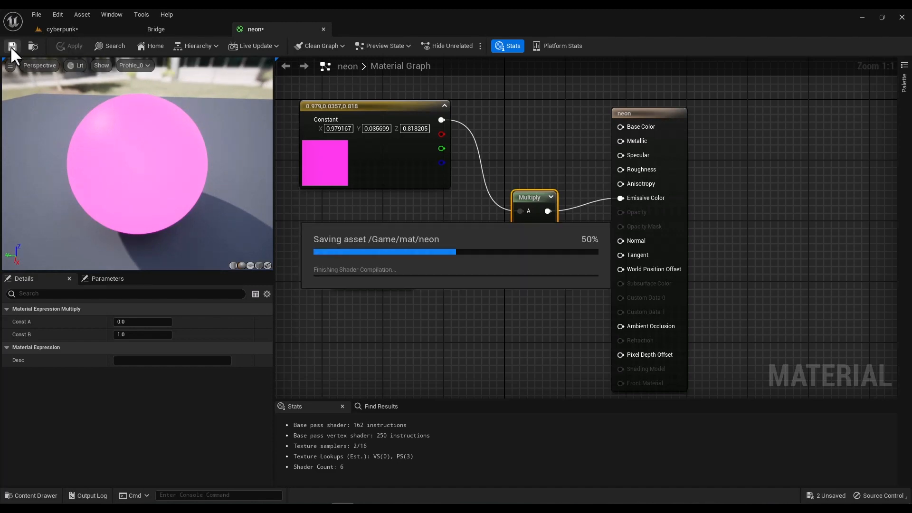
Create a sphere of radius 50 on the landscape of the cyberpunk level in Modeling mode
click(69, 29)
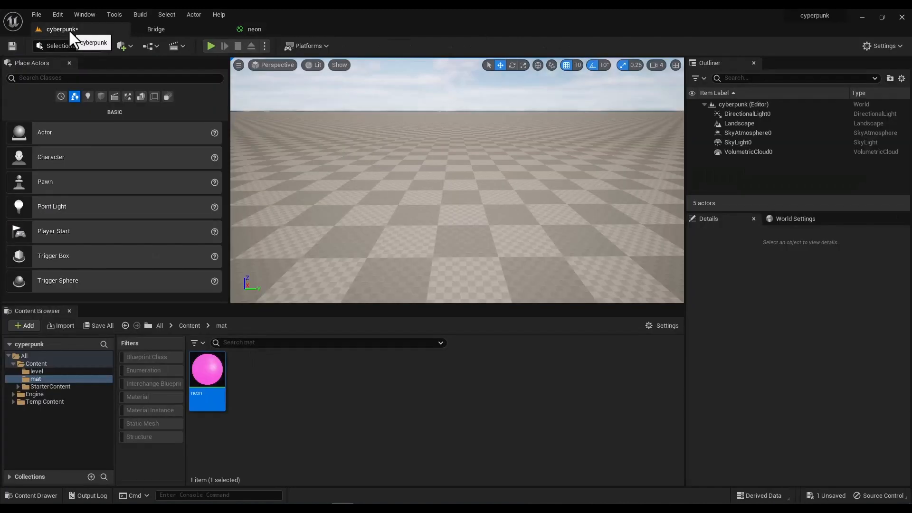
click(67, 45)
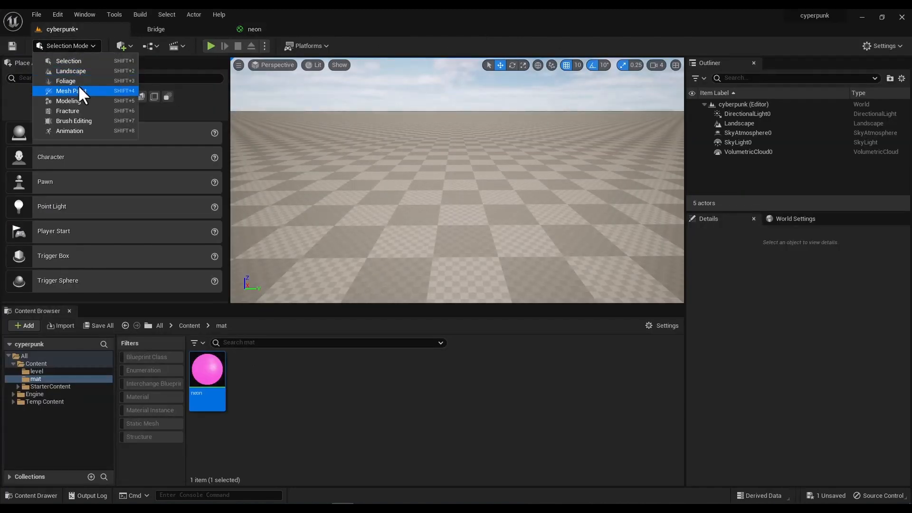
click(81, 101)
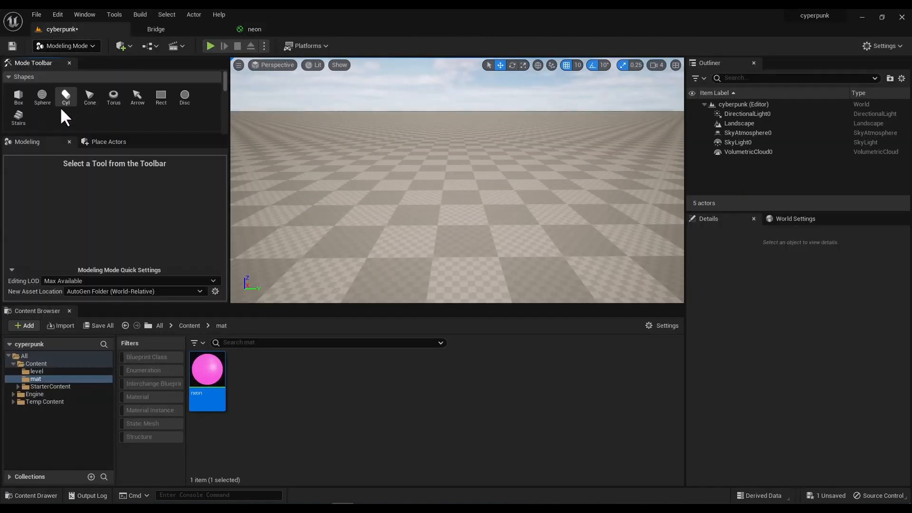
click(41, 97)
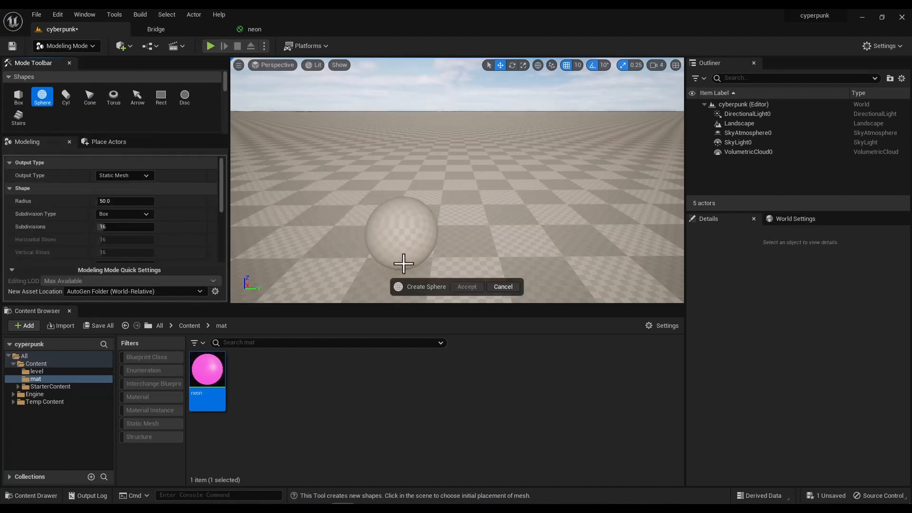
click(448, 215)
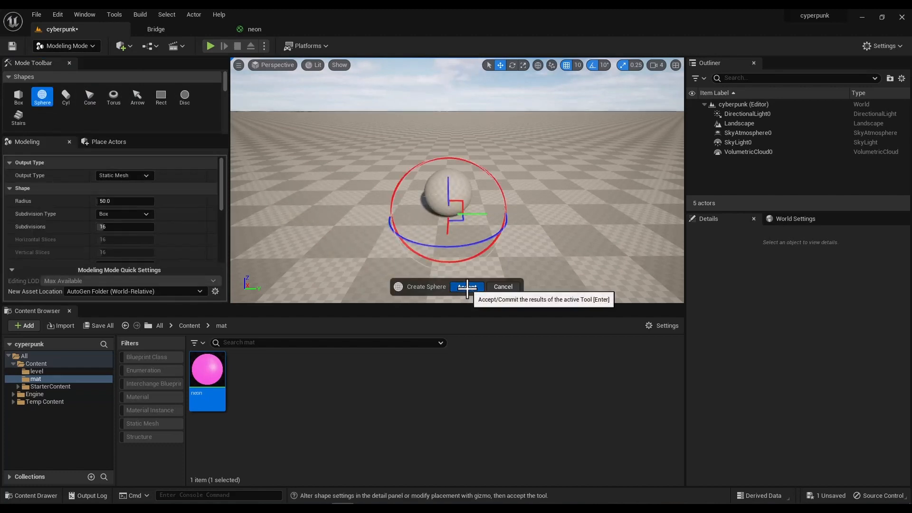
click(467, 286)
Create a material instance from the neon material and override its neon parameter with about 173.65
mouse_move(207, 369)
mouse_down()
mouse_move(404, 224)
mouse_move(215, 376)
mouse_up()
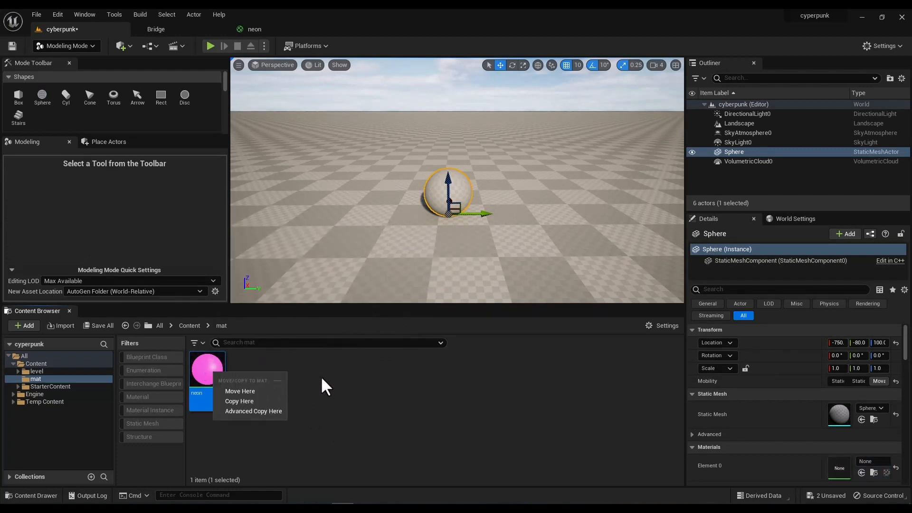
click(210, 375)
right_click(209, 375)
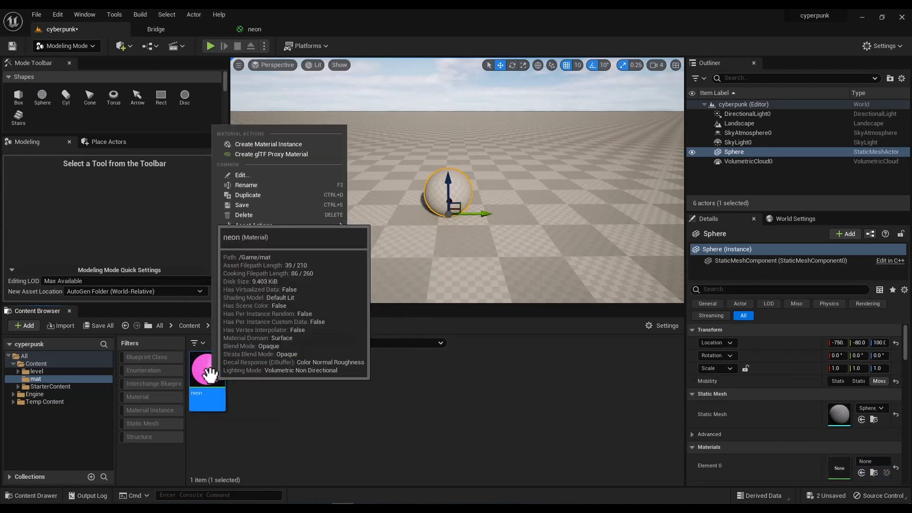
click(269, 145)
double_click(249, 370)
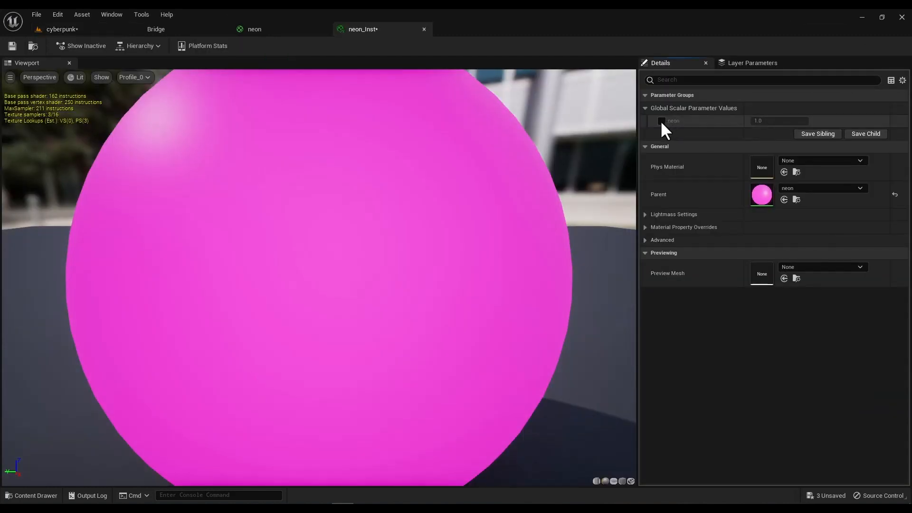
click(662, 121)
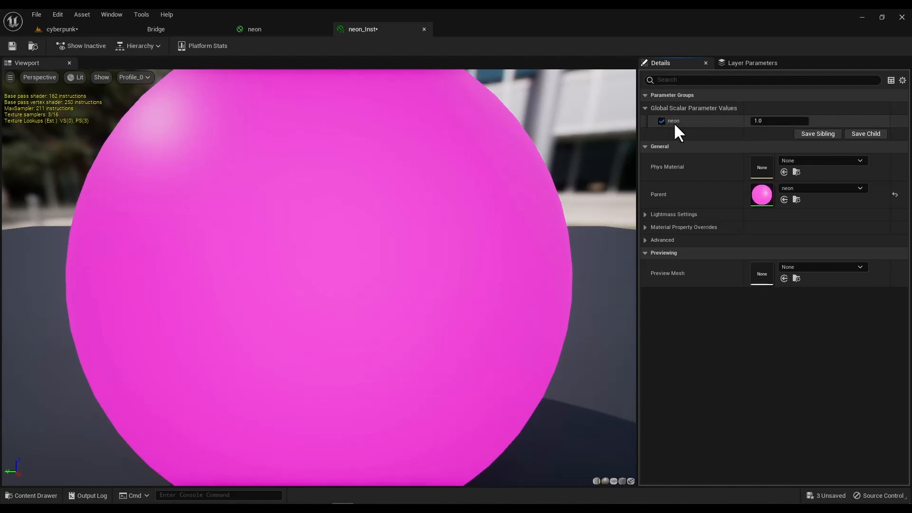
drag(758, 120, 713, 130)
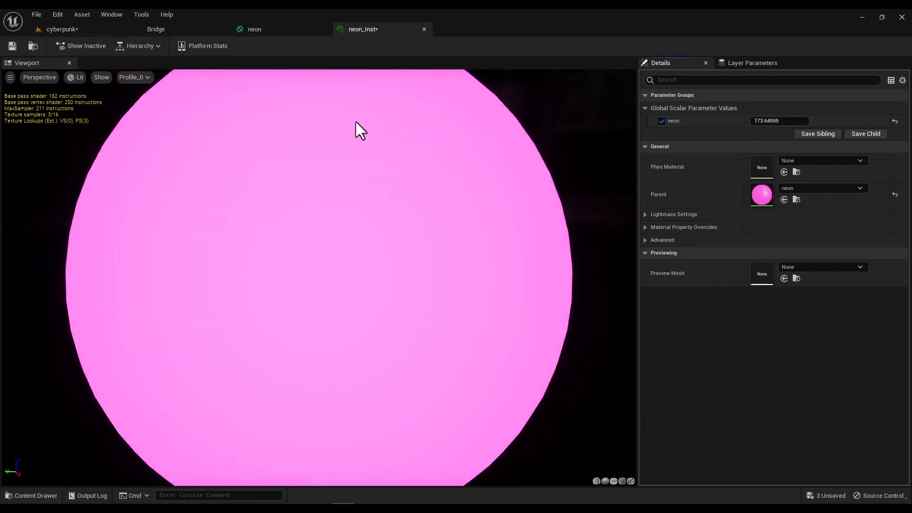
Float the instance editor over the cyberpunk level, apply neon_Inst to the sphere and raise the sphere above the landscape
drag(367, 27, 464, 133)
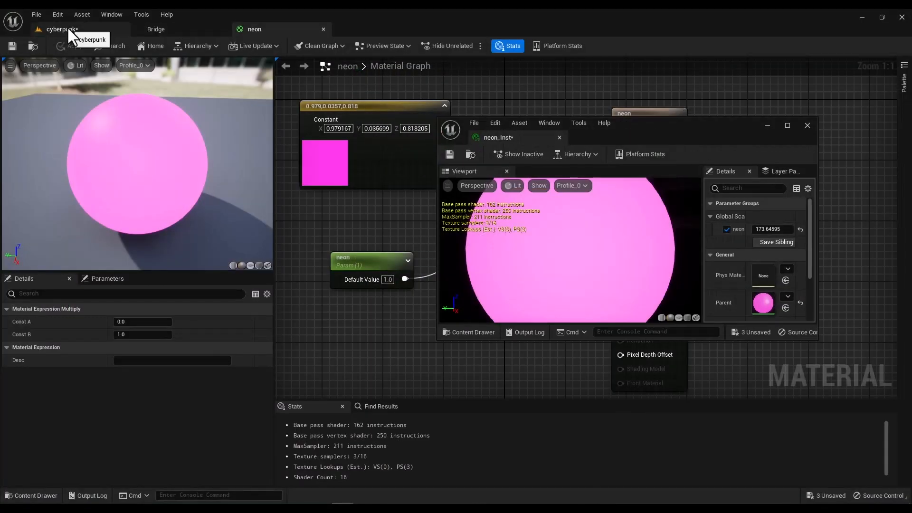
click(69, 30)
drag(618, 126, 706, 187)
drag(245, 375, 449, 142)
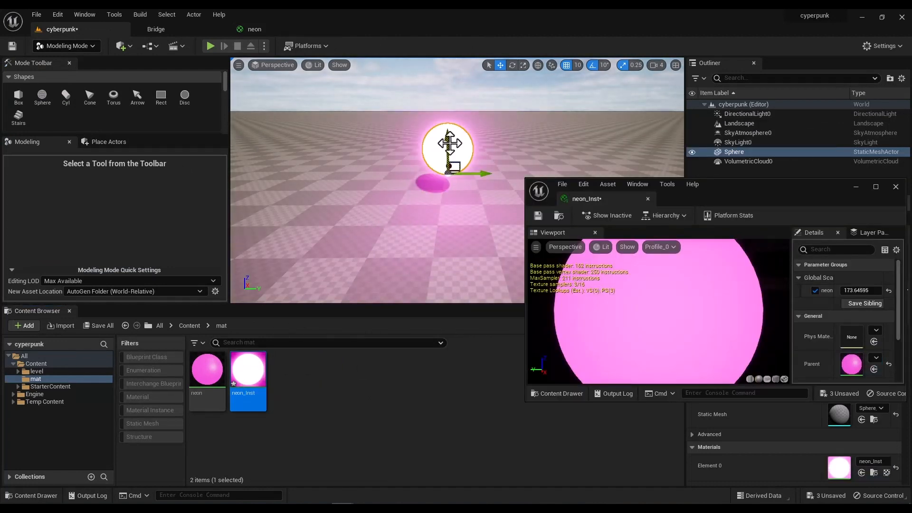
key(Escape)
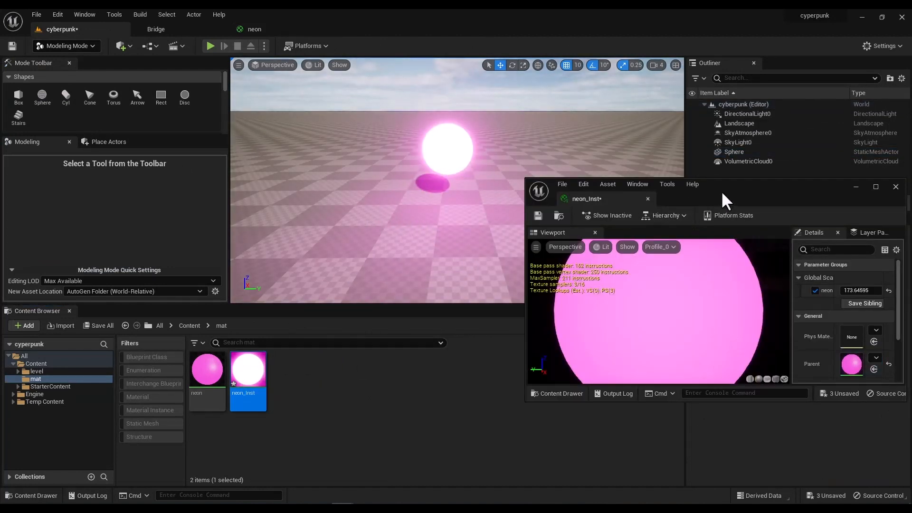
Raise the neon parameter of neon_Inst to about 335.87 and save, checking the sphere's glow in the level
drag(857, 291, 879, 290)
key(ctrl+s)
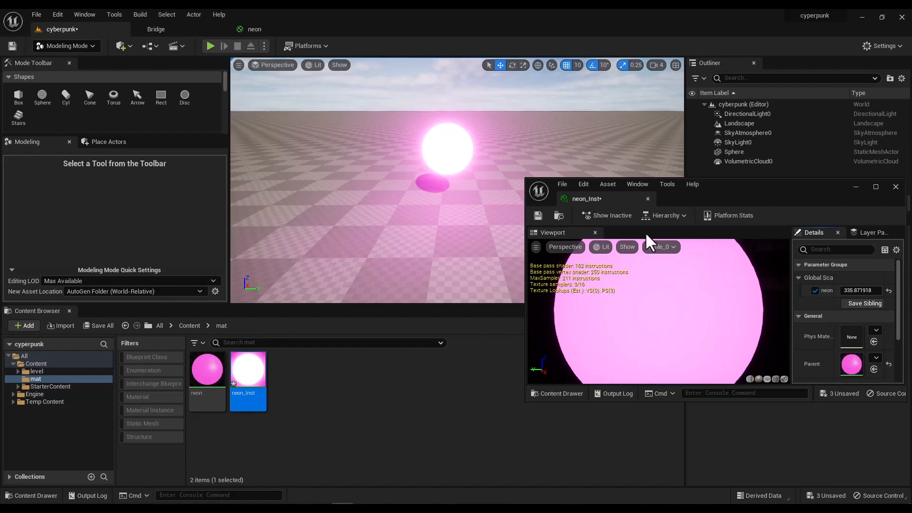
click(518, 177)
right_drag(518, 177, 468, 159)
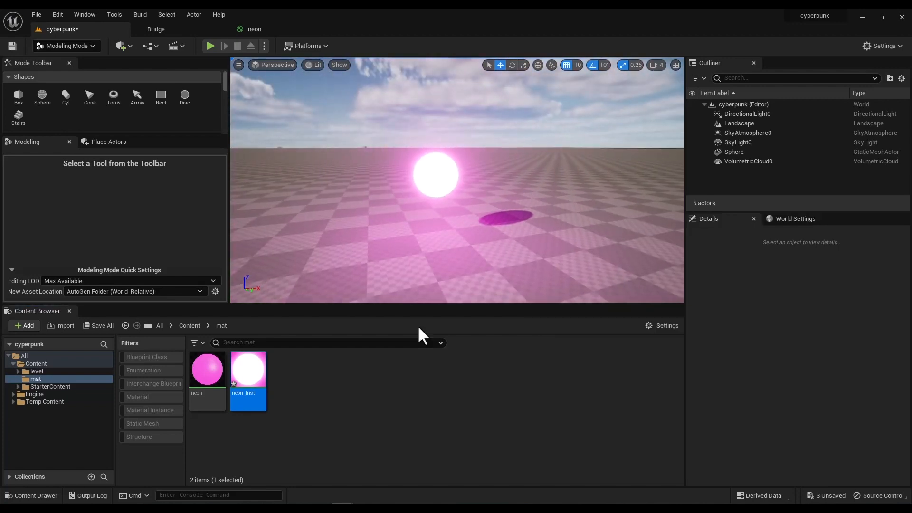
Change the neon material's color constant to light blue (0.262179, 0.624356, 1.0) and save the material
double_click(207, 370)
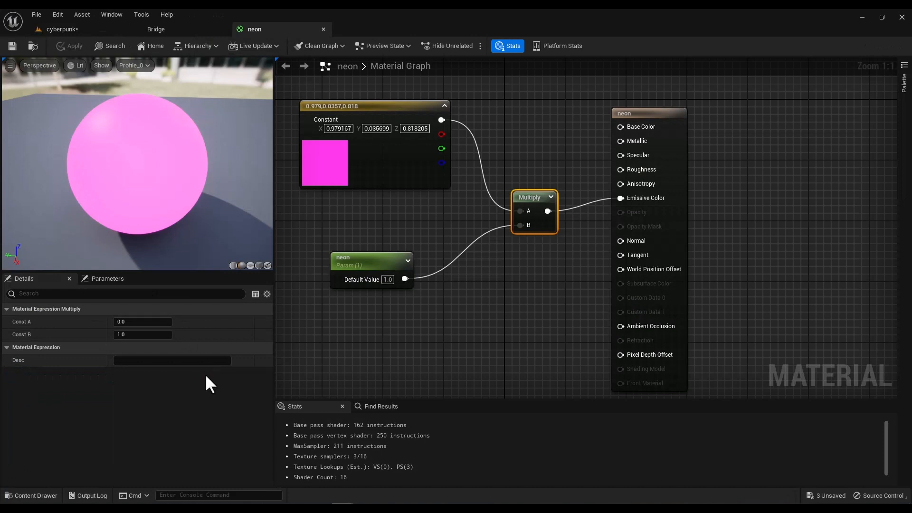
double_click(335, 175)
click(359, 232)
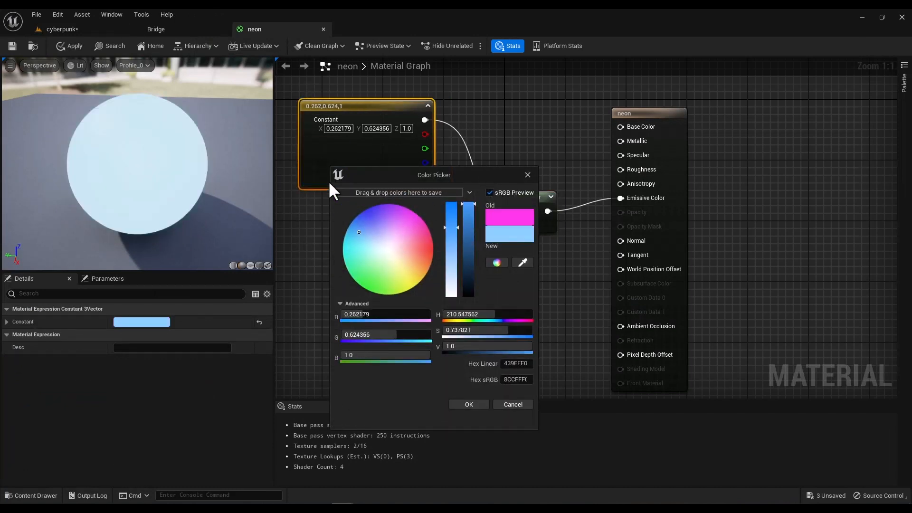
click(477, 405)
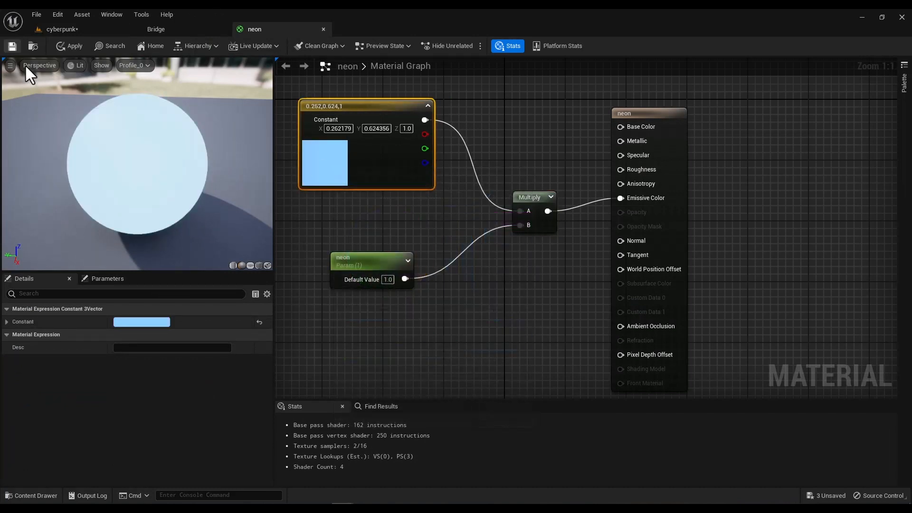
Duplicate the glowing sphere twice along the X axis in the cyberpunk level to form a row of three
click(62, 29)
key(d)
right_drag(454, 225, 361, 226)
key(w)
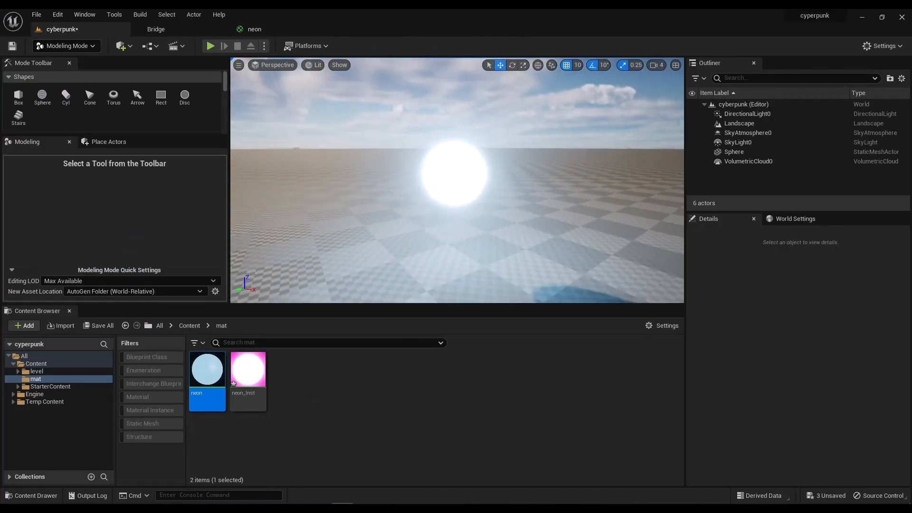
click(457, 183)
alt+drag(478, 215, 612, 284)
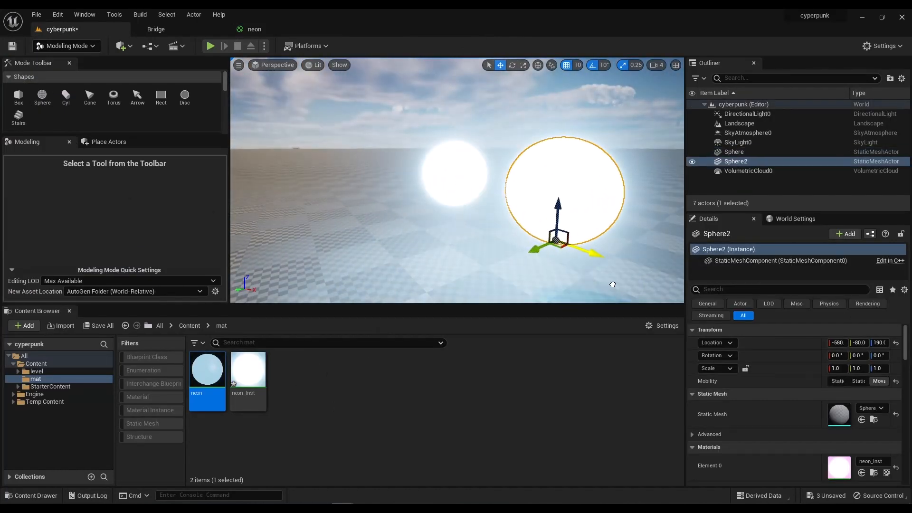
right_drag(457, 190, 457, 176)
key(s)
right_click(252, 373)
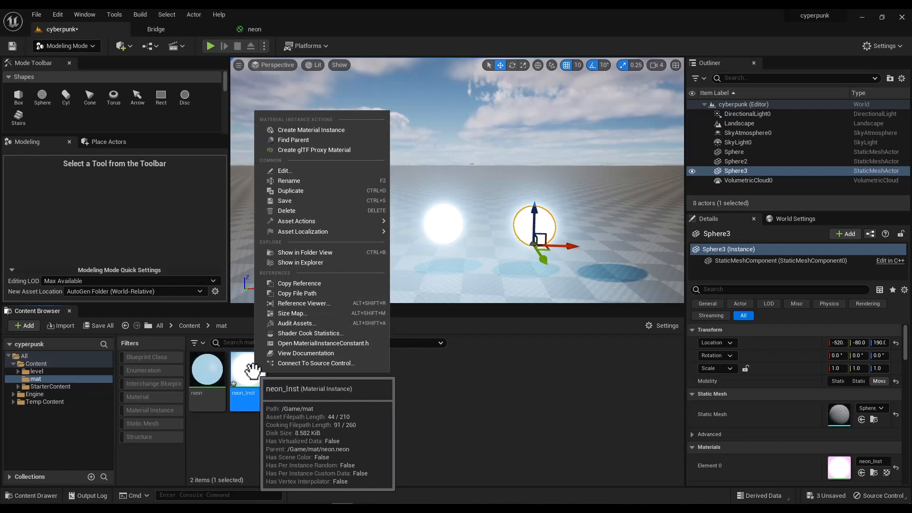
click(303, 193)
key(Return)
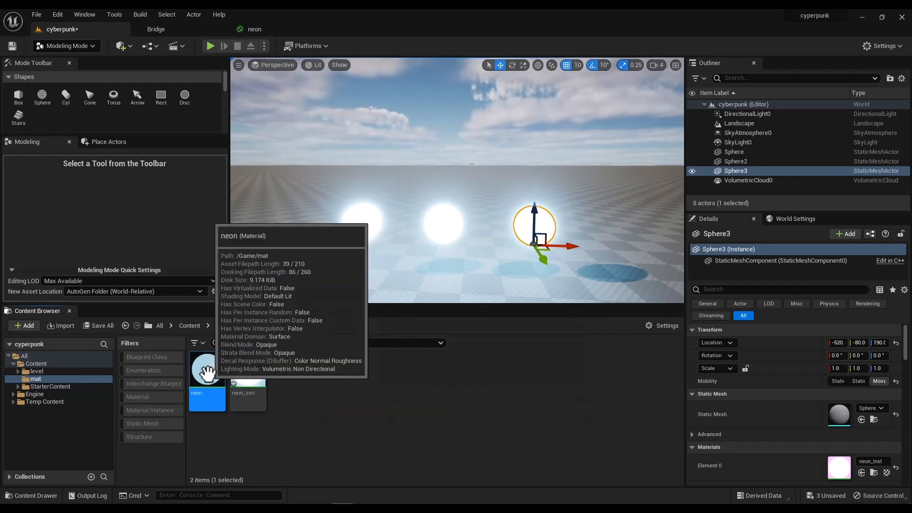
Duplicate the neon material under the name pink and create a material instance from the copy
right_click(209, 372)
right_click(204, 366)
click(239, 185)
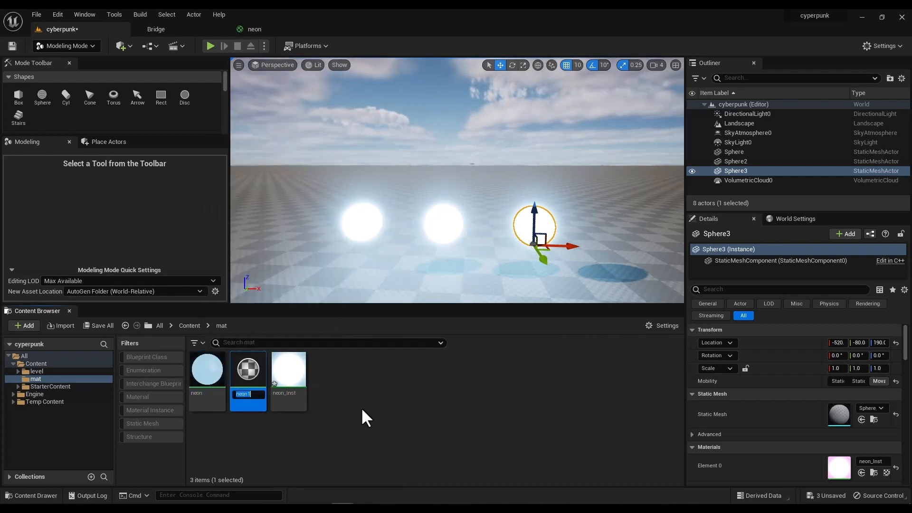
text(pink)
key(Return)
right_click(284, 373)
click(335, 153)
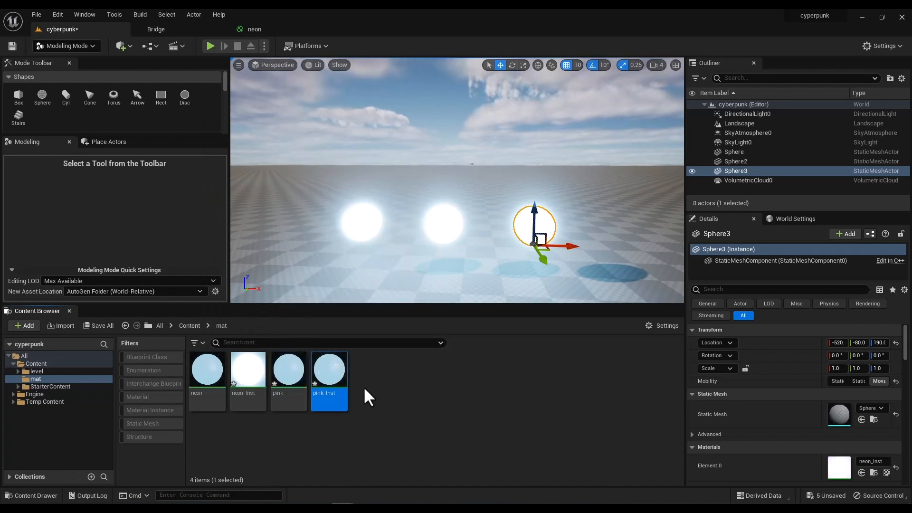
Change the color constant of the pink material to pink and save the material
click(288, 373)
double_click(289, 375)
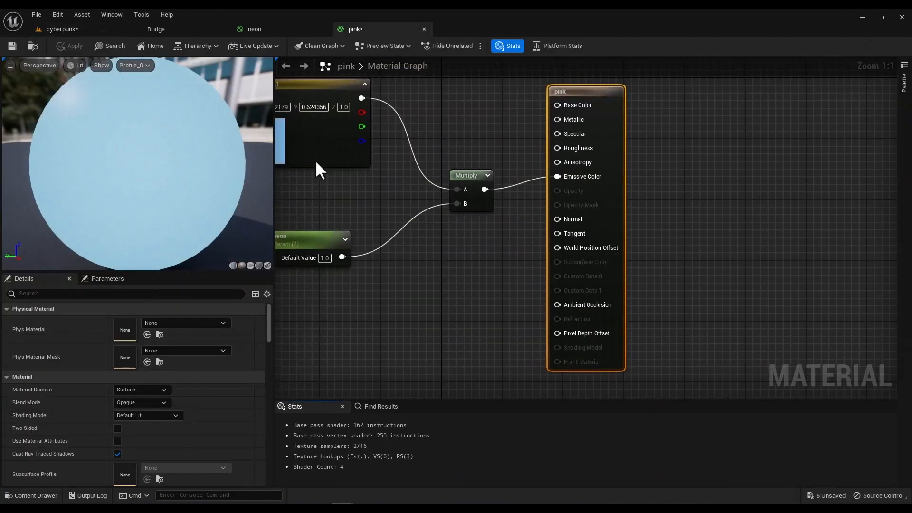
click(528, 436)
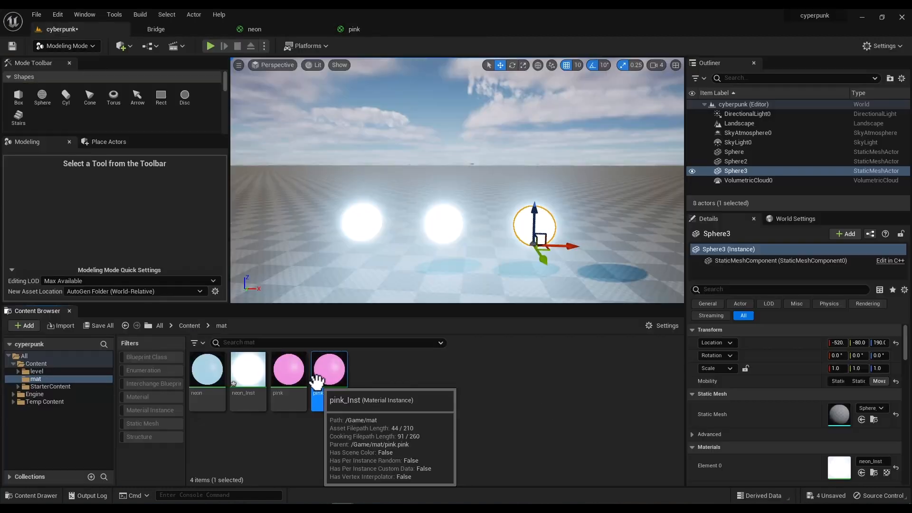
Apply pink_Inst to the third sphere and raise the instance's neon parameter for a strong pink glow
drag(330, 373, 540, 224)
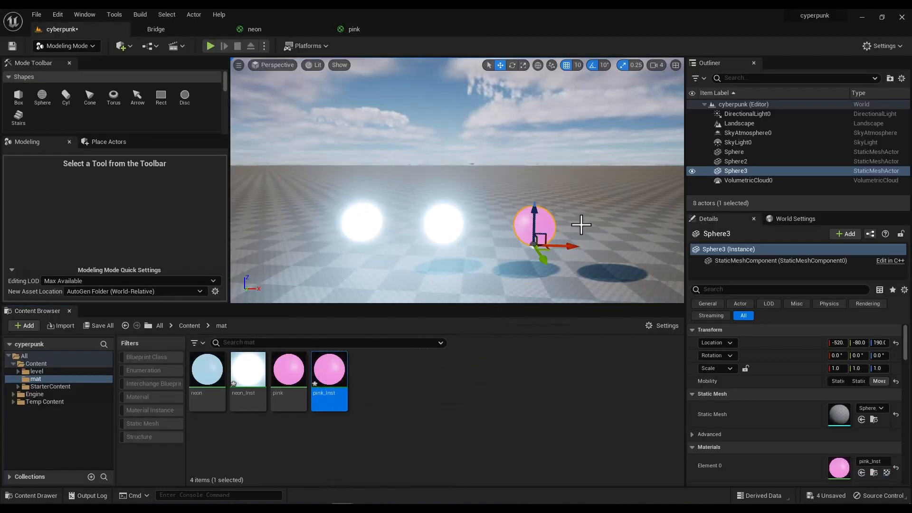
right_drag(582, 224, 523, 231)
click(582, 224)
scroll(478, 240, up, 5)
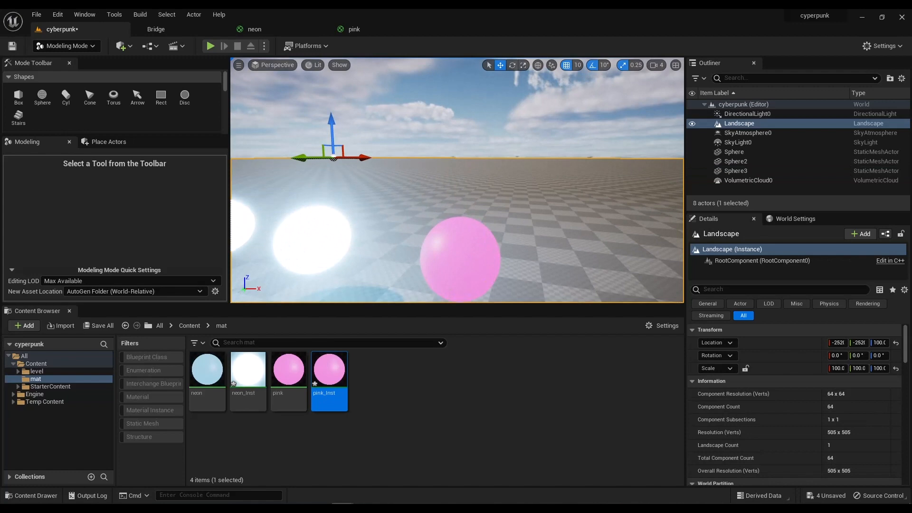
scroll(479, 241, down, 4)
click(478, 240)
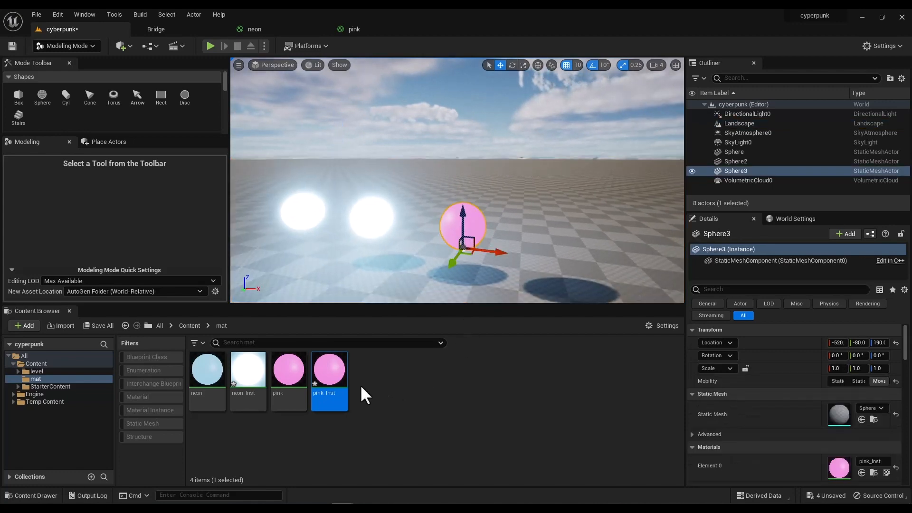
double_click(331, 371)
drag(775, 121, 803, 122)
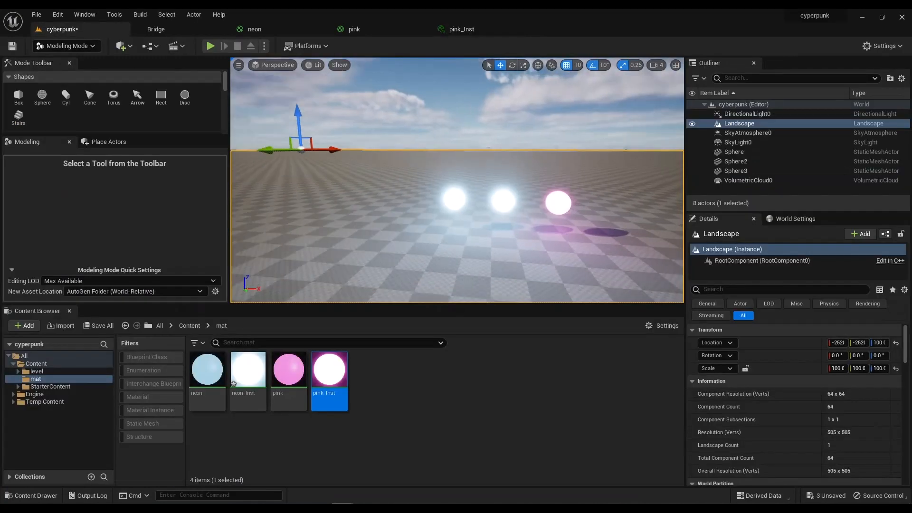
Rotate the directional light until the sky is black and delete the three spheres from the level
mouse_move(457, 205)
right_down()
mouse_move(475, 198)
mouse_move(437, 204)
mouse_move(430, 227)
mouse_move(328, 231)
mouse_move(457, 209)
right_up()
key(w)
key(d)
key(a)
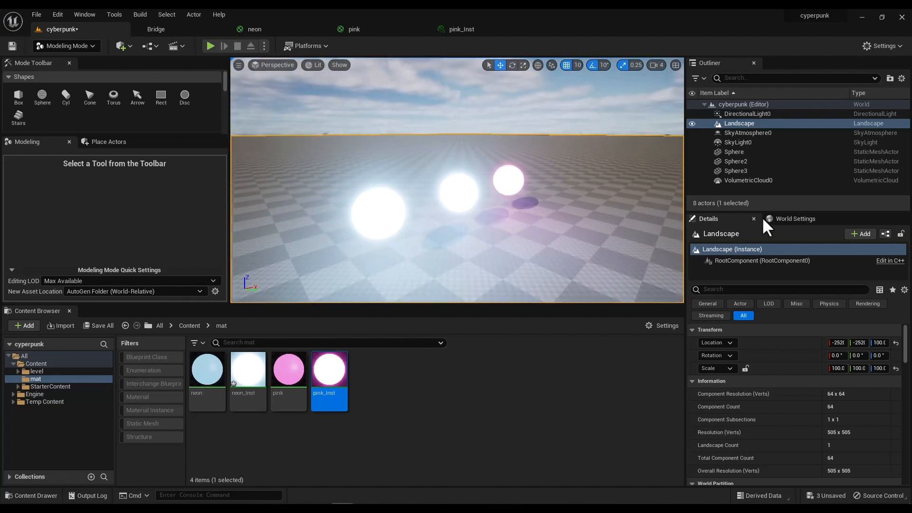
click(741, 114)
key(e)
right_drag(520, 182, 494, 182)
drag(576, 199, 586, 260)
right_drag(587, 260, 497, 187)
key(w)
key(s)
click(441, 377)
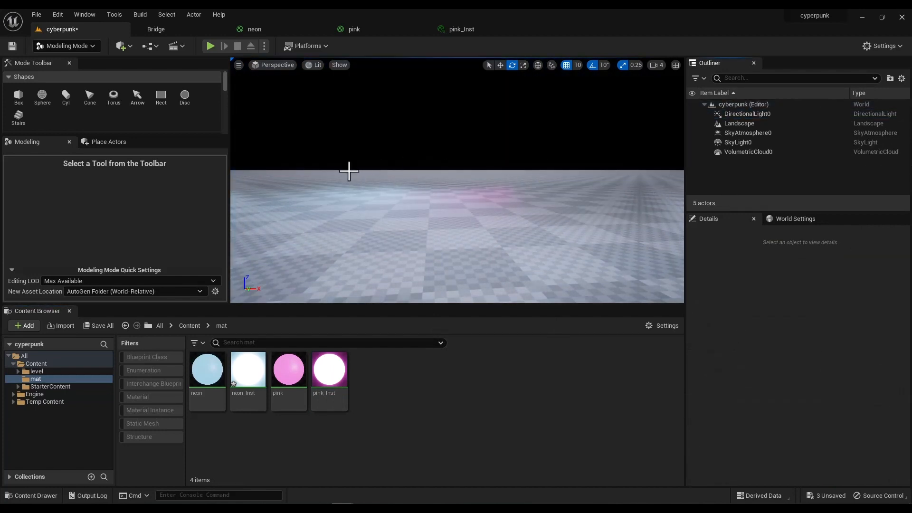
Create a 100 × 100 × 100 box on the landscape and scale it to 1.0, 0.25, 2.75 as an upright slab
click(17, 96)
click(432, 231)
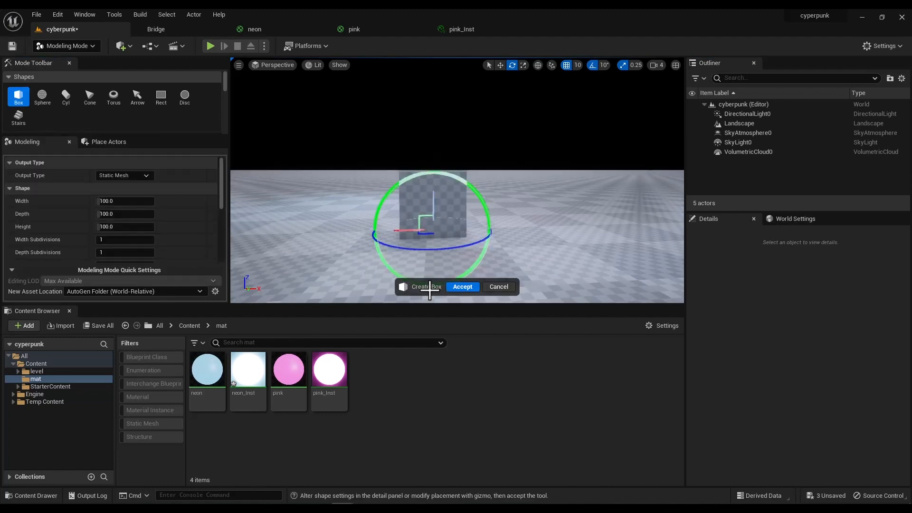
click(462, 287)
right_drag(470, 260, 471, 259)
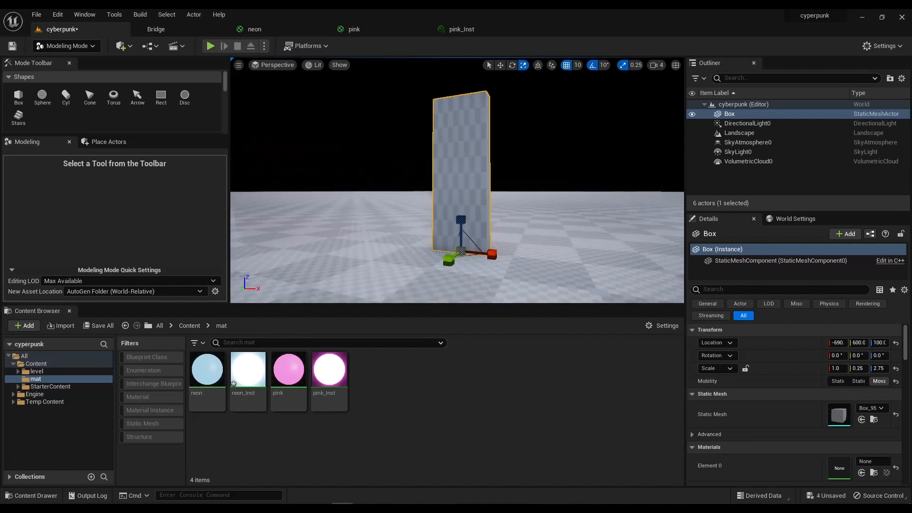
Apply neon_Inst to the box and lower the instance's neon parameter to about 15.68
right_drag(470, 260, 551, 260)
drag(248, 369, 423, 156)
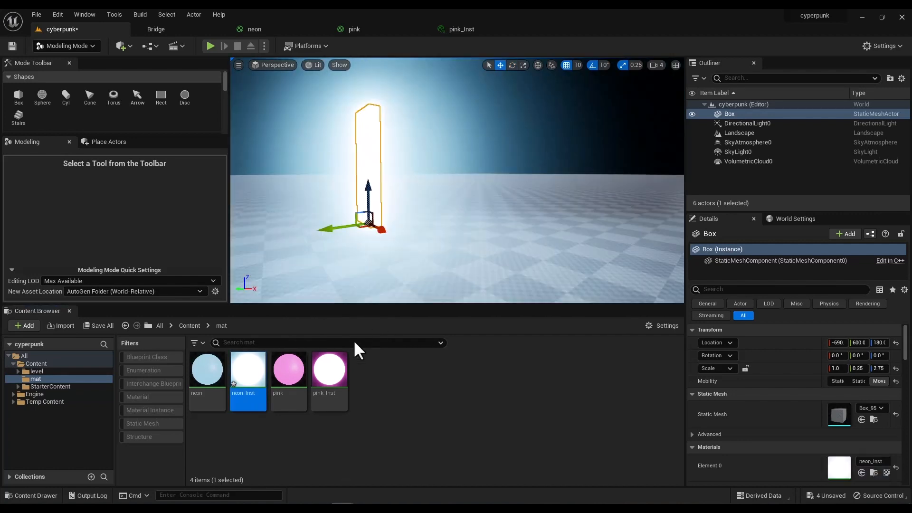
double_click(245, 370)
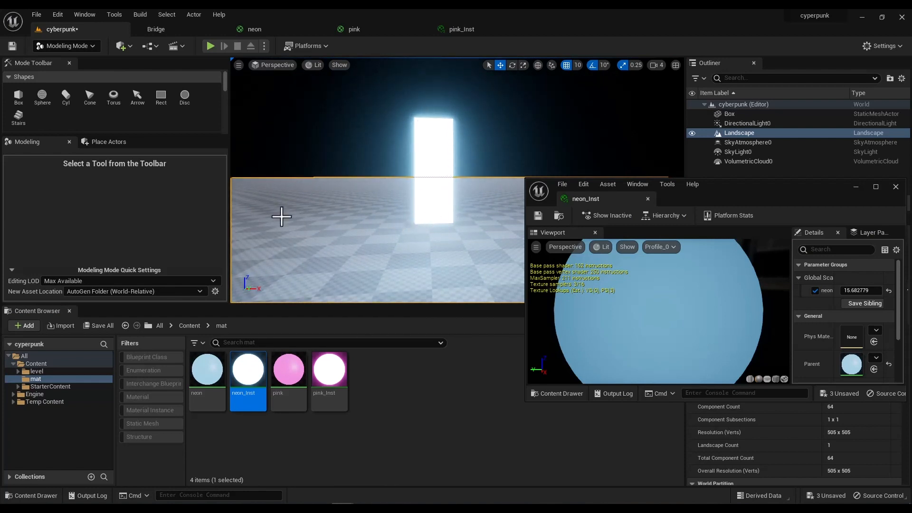
Duplicate the glowing box in the level
click(742, 138)
click(743, 139)
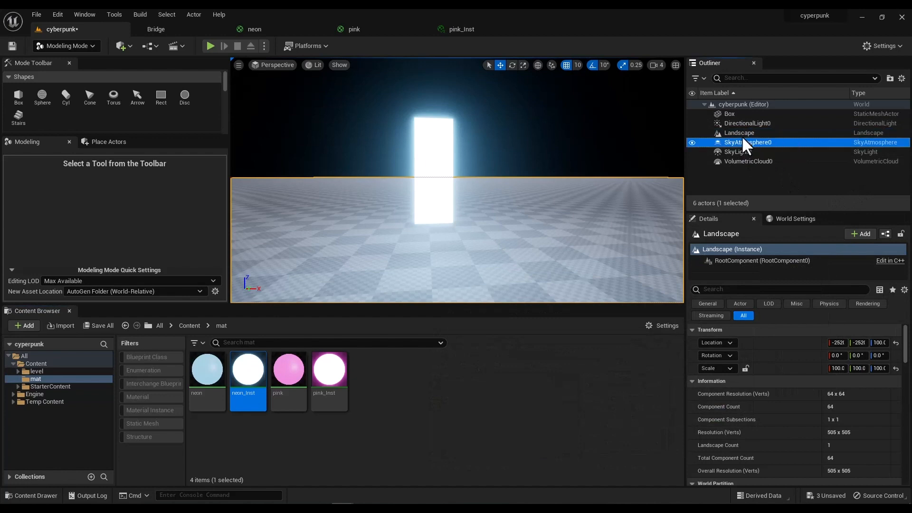
click(730, 113)
key(ctrl+d)
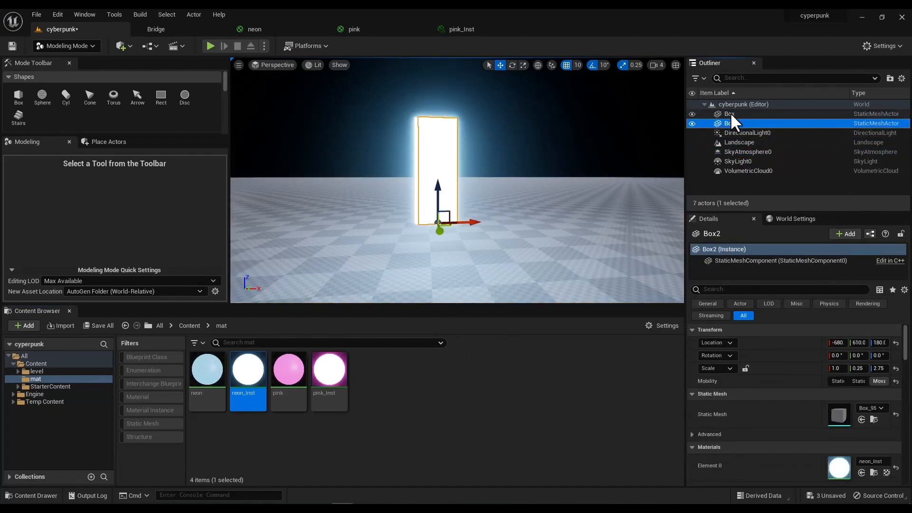
right_drag(525, 194, 409, 205)
Give the duplicated box a dark, non-glowing material and fit it over the original to leave a neon outline
click(875, 461)
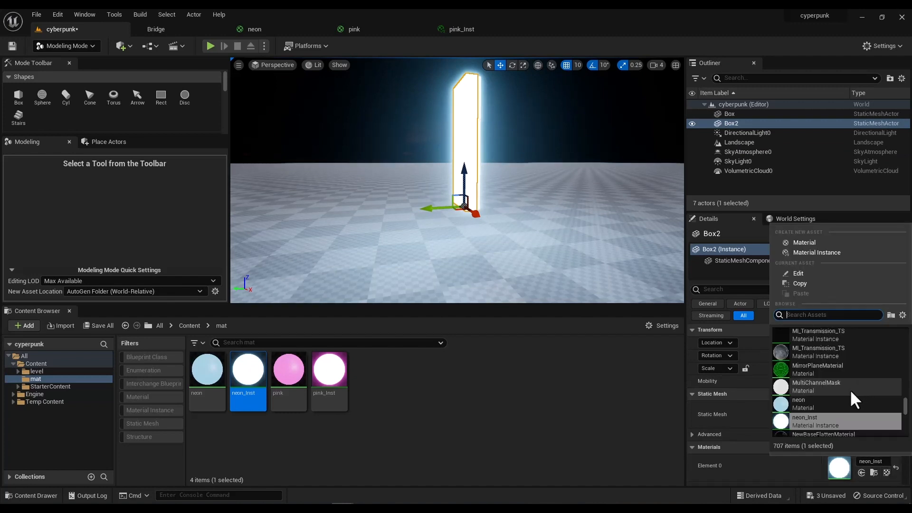
scroll(850, 393, up, 2)
click(849, 393)
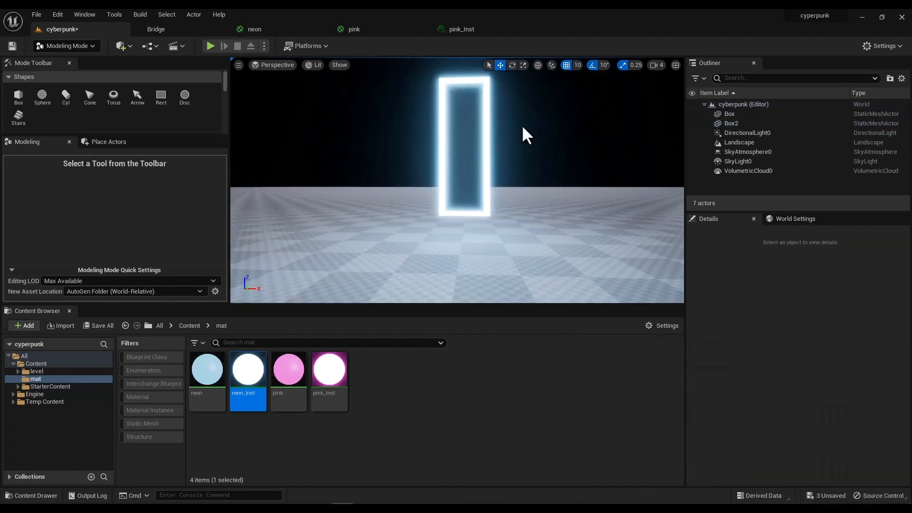
Examine the neon-outlined slab and the surrounding ground from different distances and angles
right_drag(426, 216, 408, 224)
key(w)
right_drag(519, 205, 519, 206)
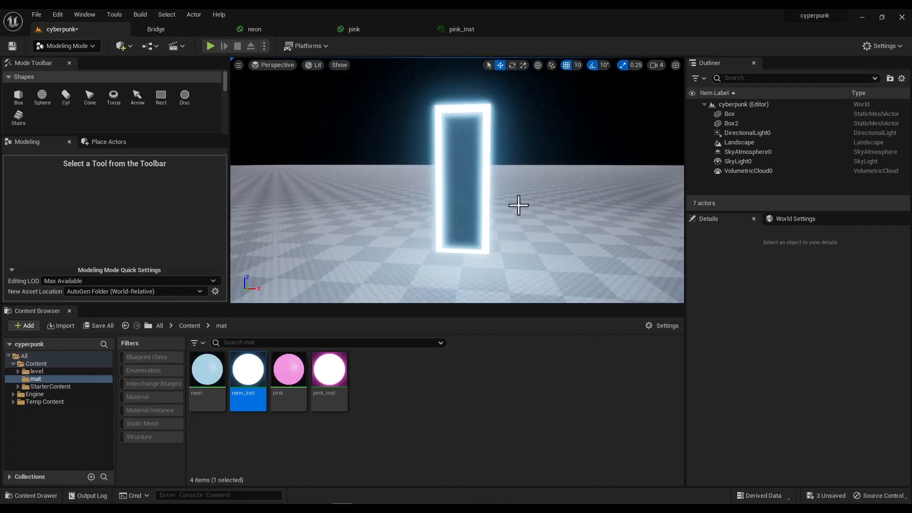
click(463, 183)
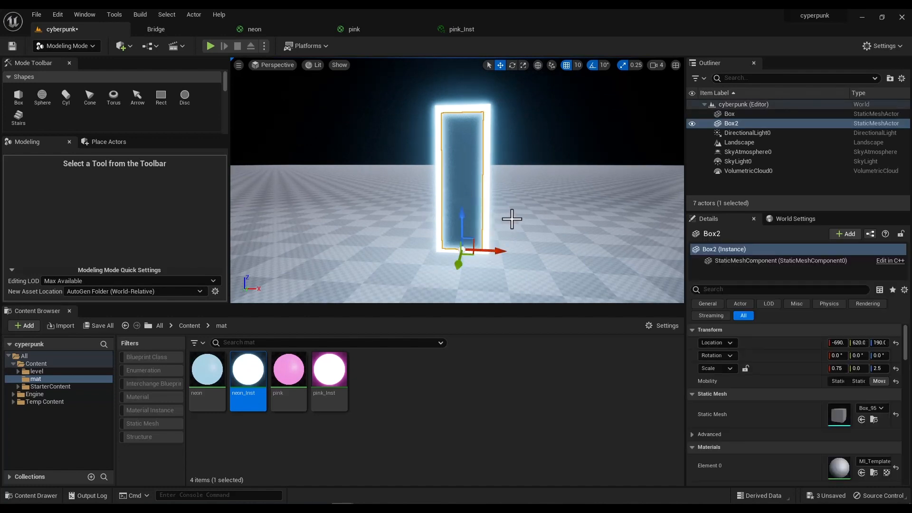
scroll(512, 219, down, 4)
middle_drag(513, 219, 512, 275)
scroll(512, 219, up, 2)
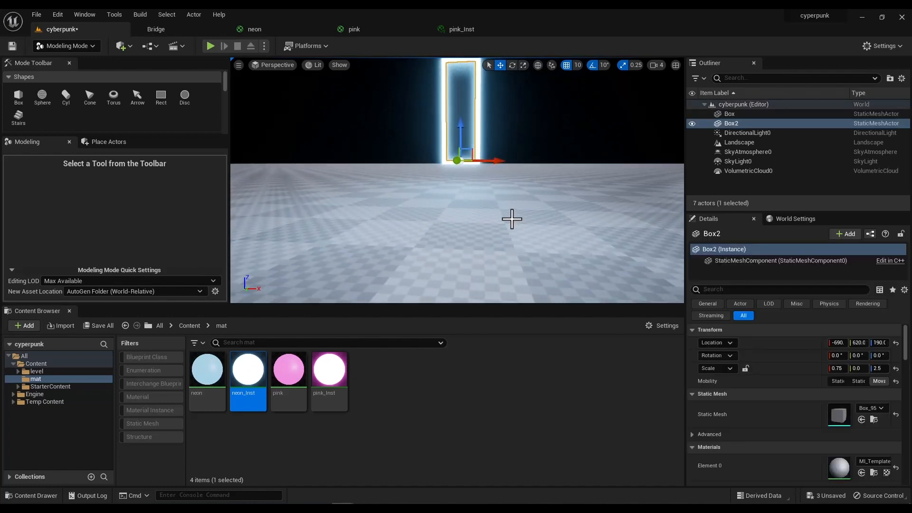
Rotate the directional light to -39.8°, -22.0°, -71.8° to bring daylight over the landscape
click(748, 134)
right_drag(651, 236, 651, 236)
key(r)
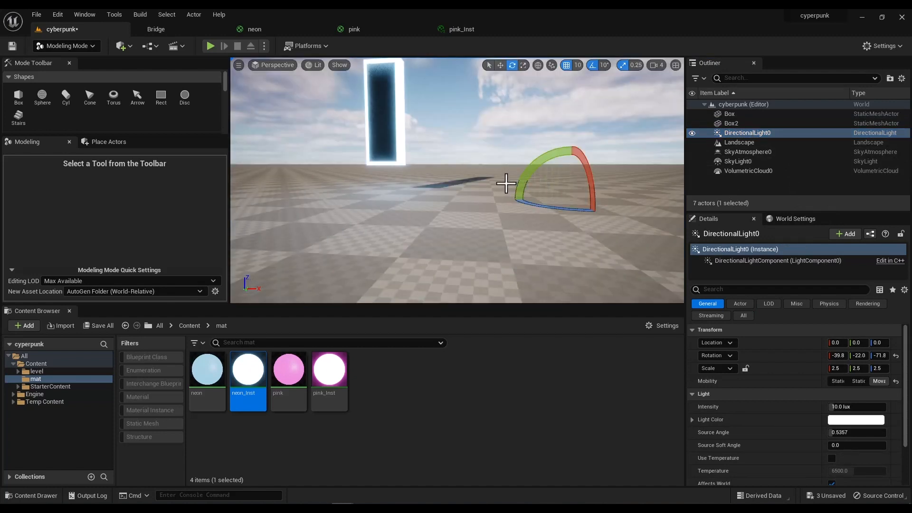
right_drag(507, 183, 481, 177)
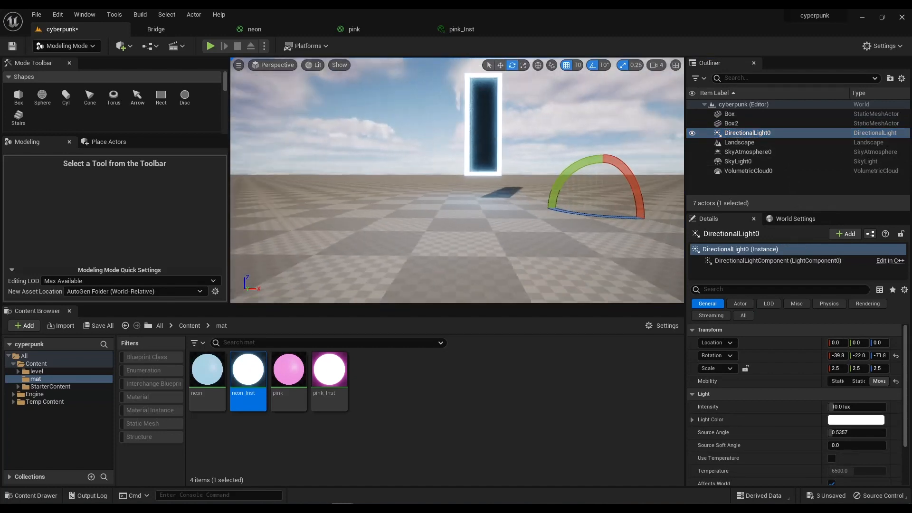
Open Quixel Bridge and go to the locally downloaded Megascans assets
click(155, 31)
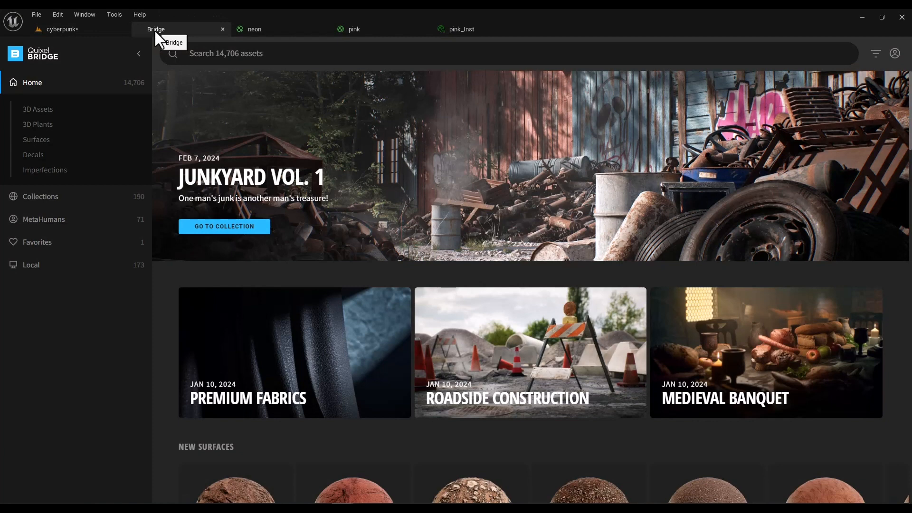
click(67, 29)
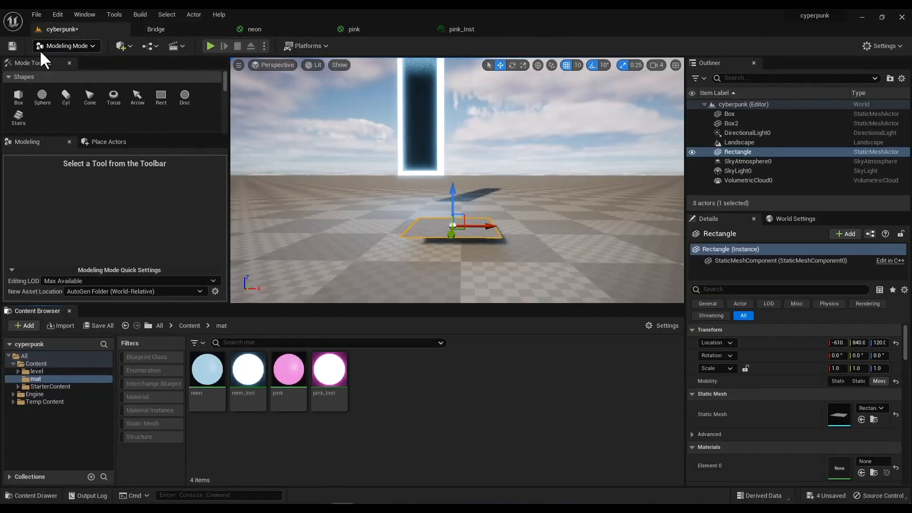
click(130, 46)
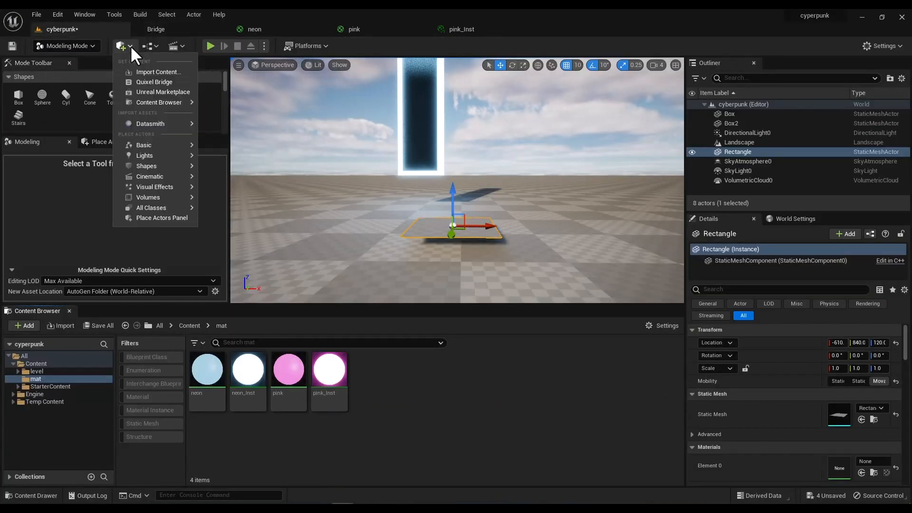
click(135, 81)
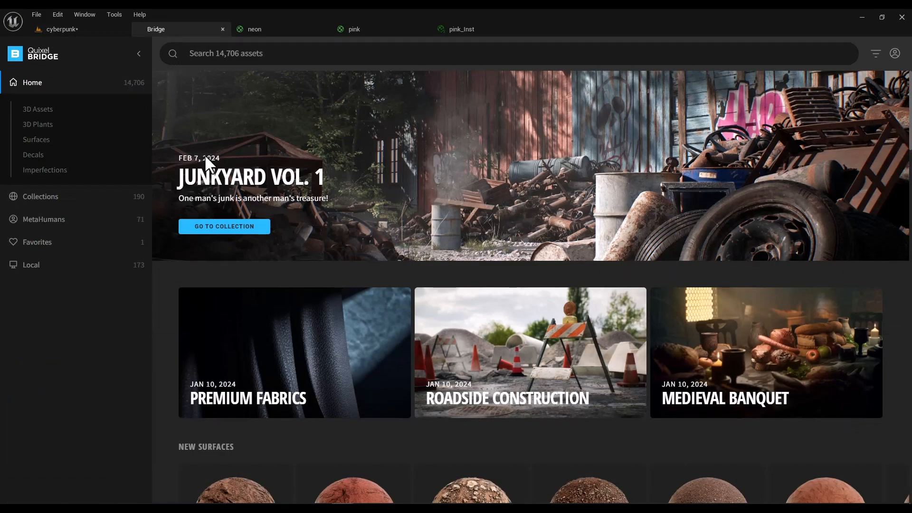
scroll(288, 264, down, 3)
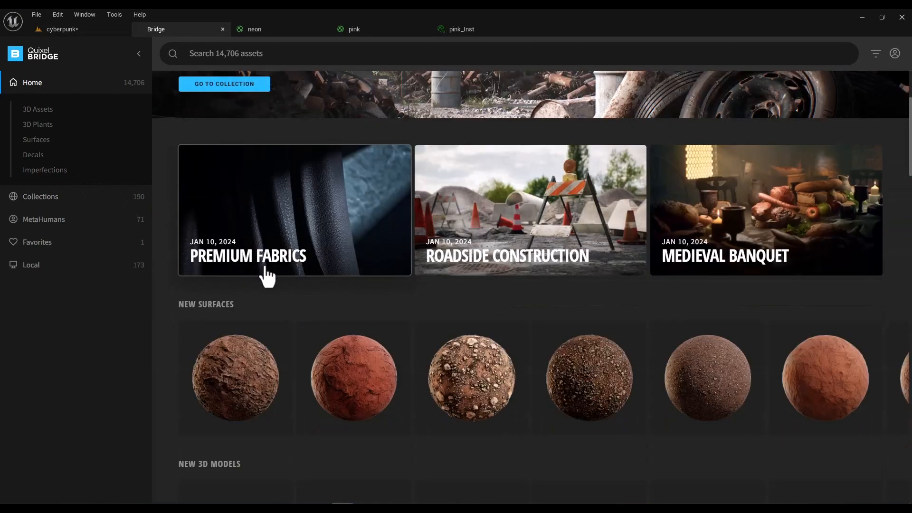
scroll(299, 306, down, 9)
scroll(333, 302, up, 10)
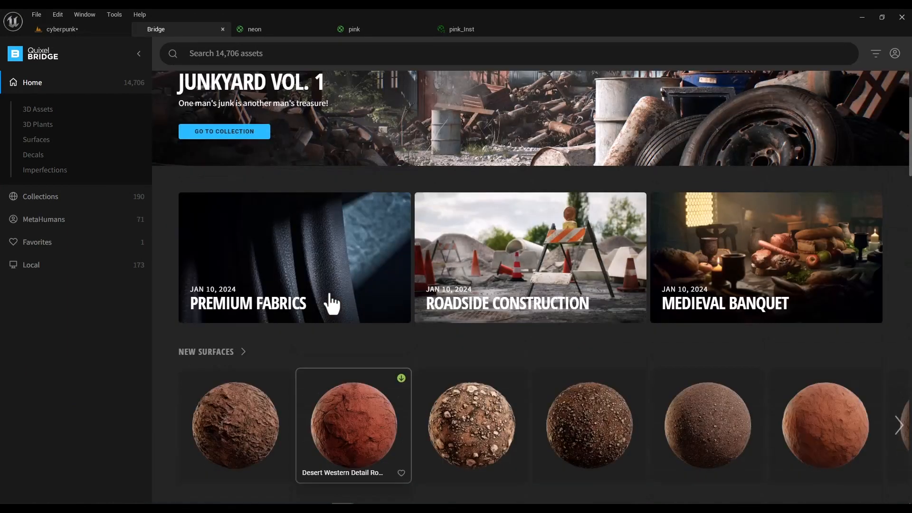
scroll(328, 294, up, 2)
click(38, 264)
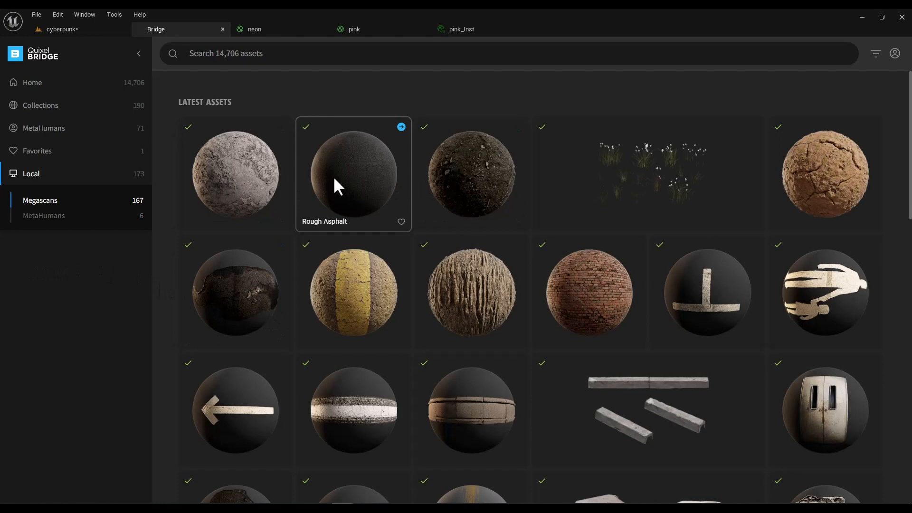
Download the Damaged Concrete Floor, Rough Asphalt and Tundra Mossy Ground surfaces at Medium Quality and add them to the project
click(244, 159)
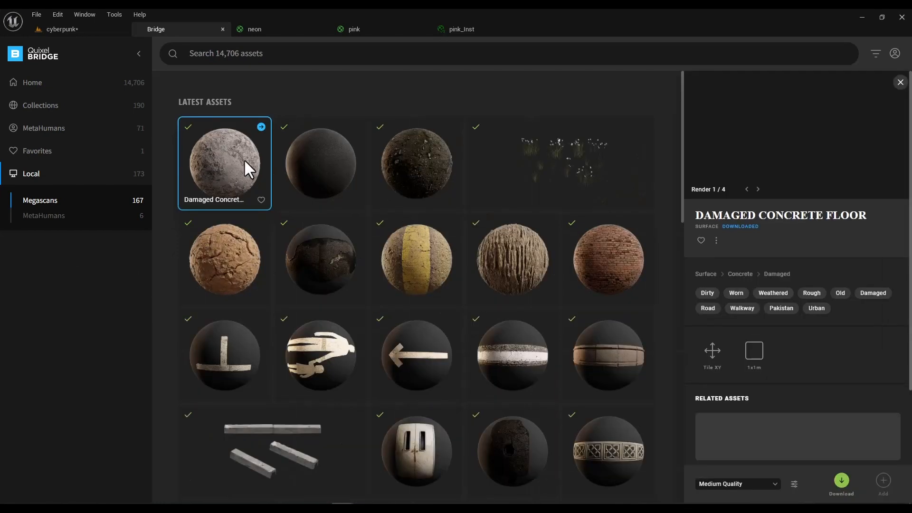
shift+click(417, 164)
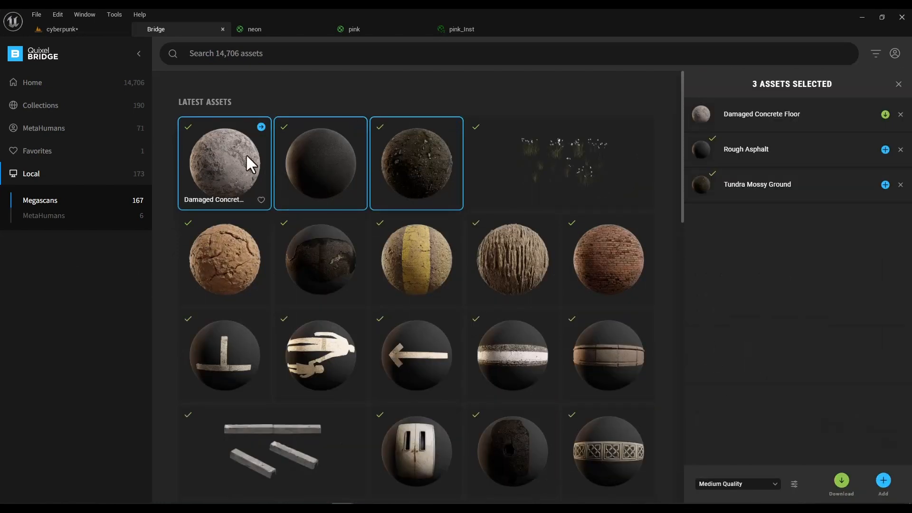
click(841, 480)
click(884, 480)
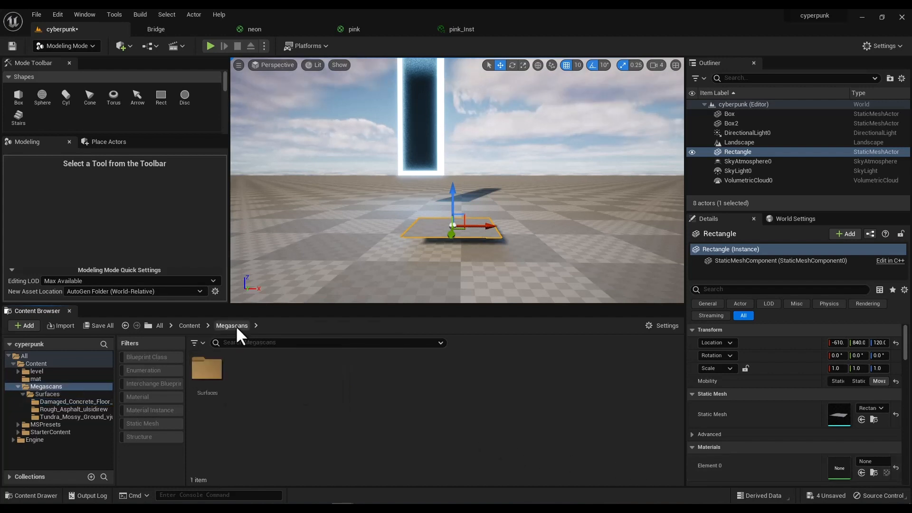
Look through the imported Megascans surface folders for the concrete floor and asphalt assets
click(192, 326)
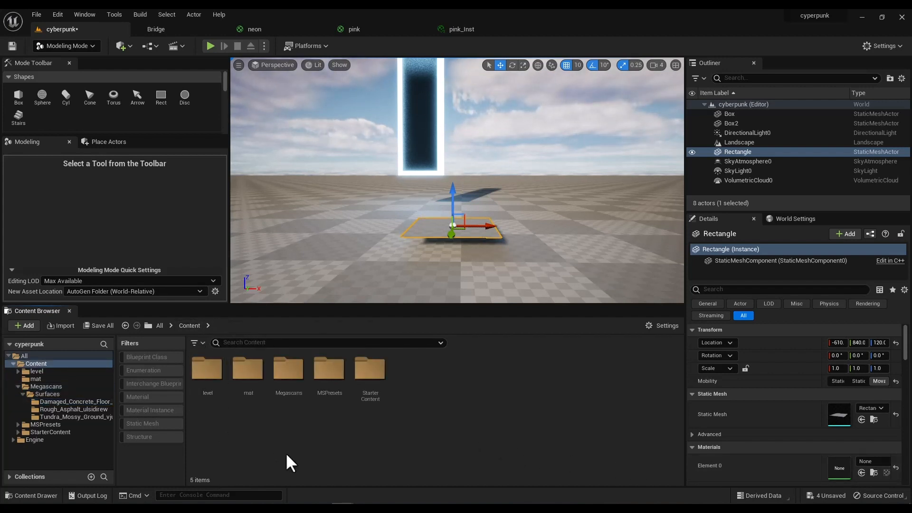
click(286, 372)
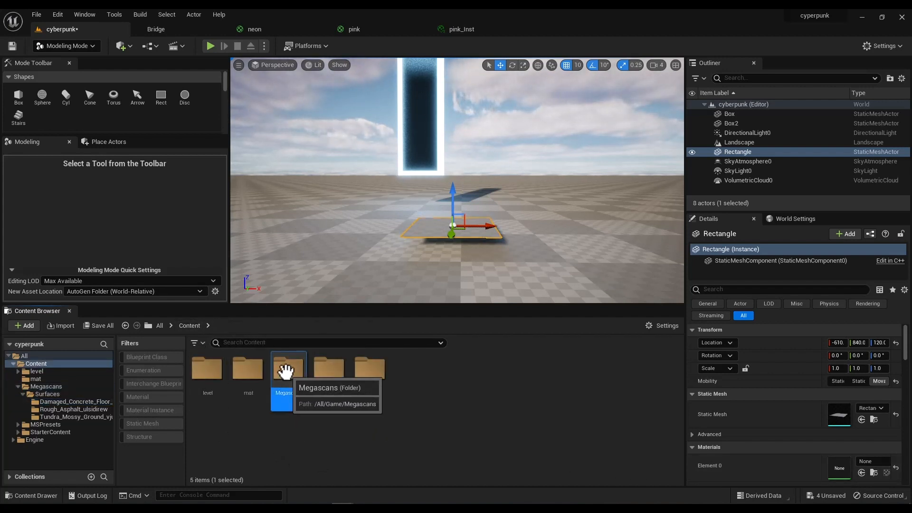
double_click(286, 372)
double_click(204, 371)
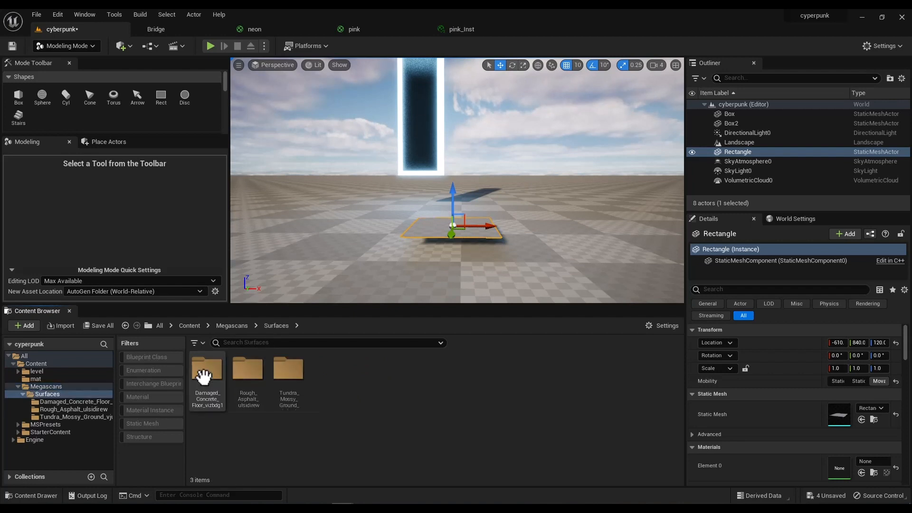
double_click(203, 366)
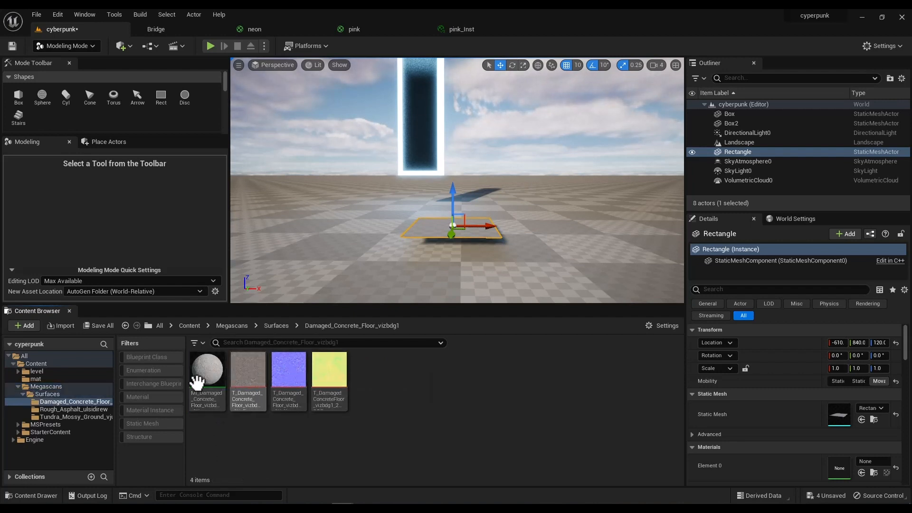
click(276, 326)
double_click(240, 368)
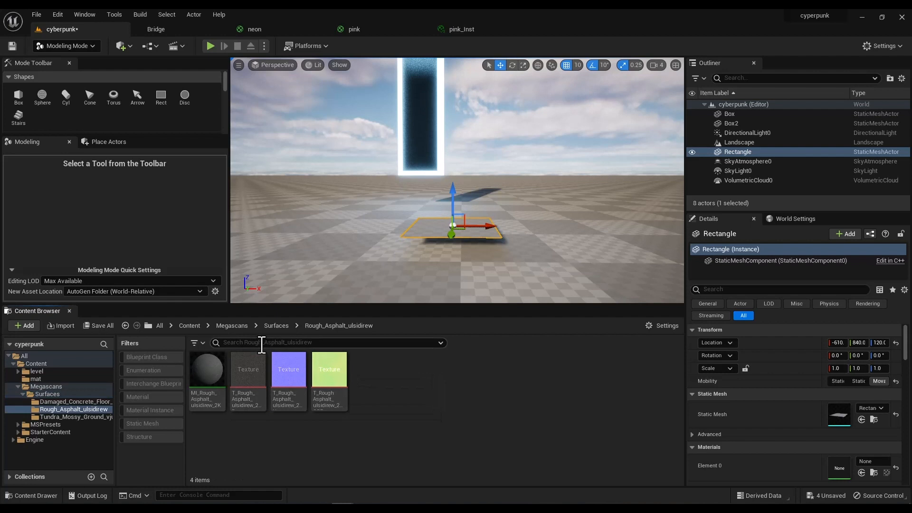
click(276, 326)
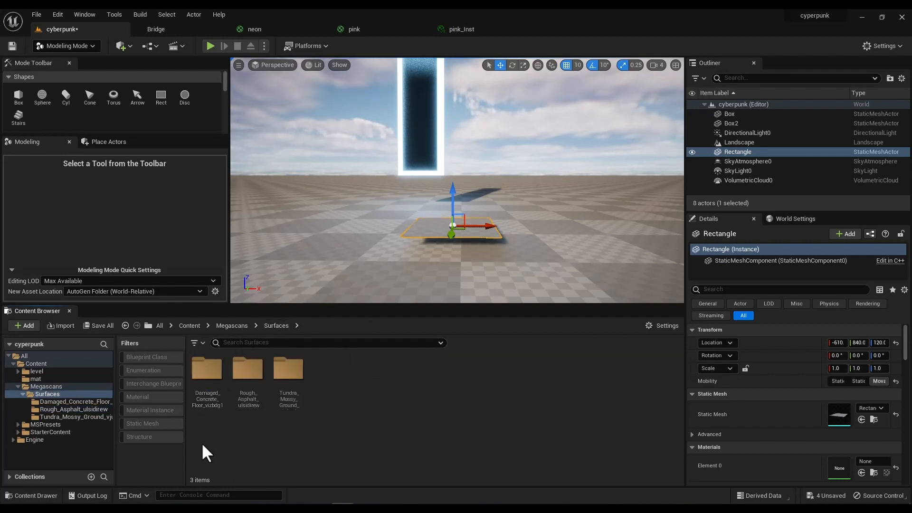
click(159, 411)
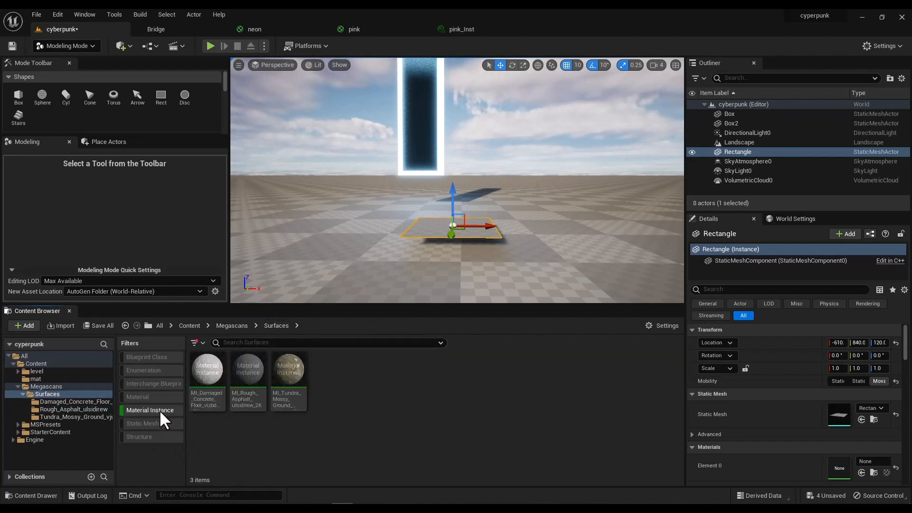
click(206, 370)
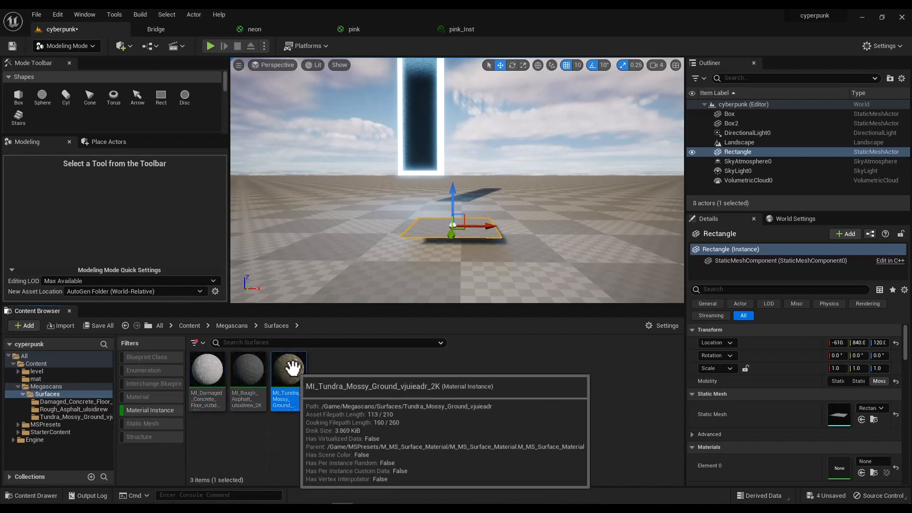
click(137, 409)
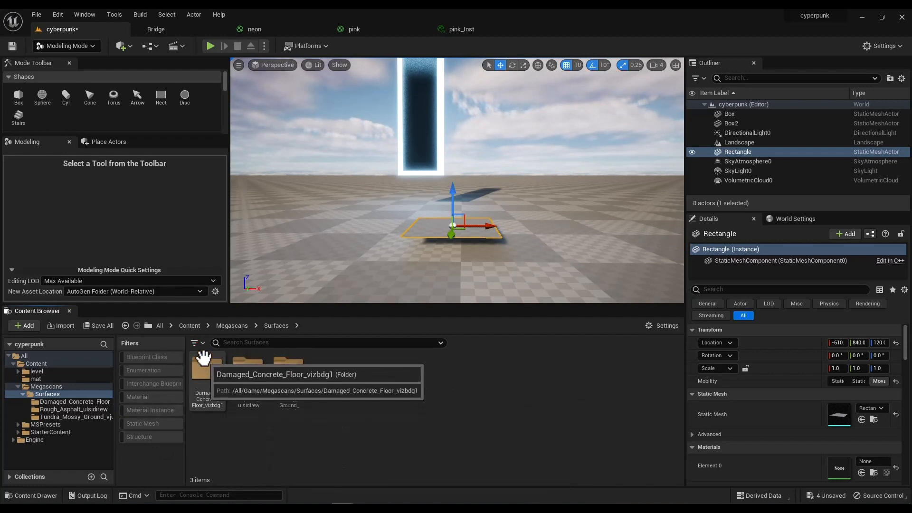
Filter the Megascans Surfaces folder to show only Material Instance assets
click(196, 343)
scroll(264, 406, down, 1)
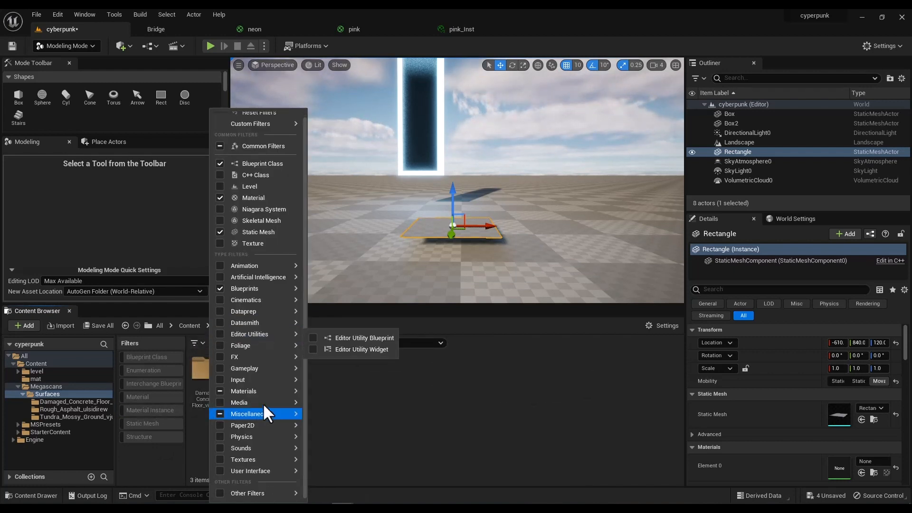
mouse_move(256, 351)
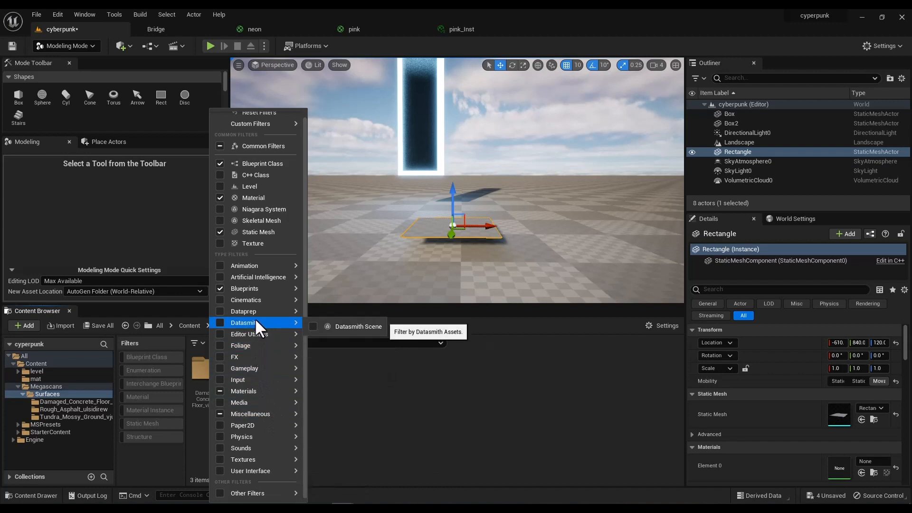
mouse_move(256, 300)
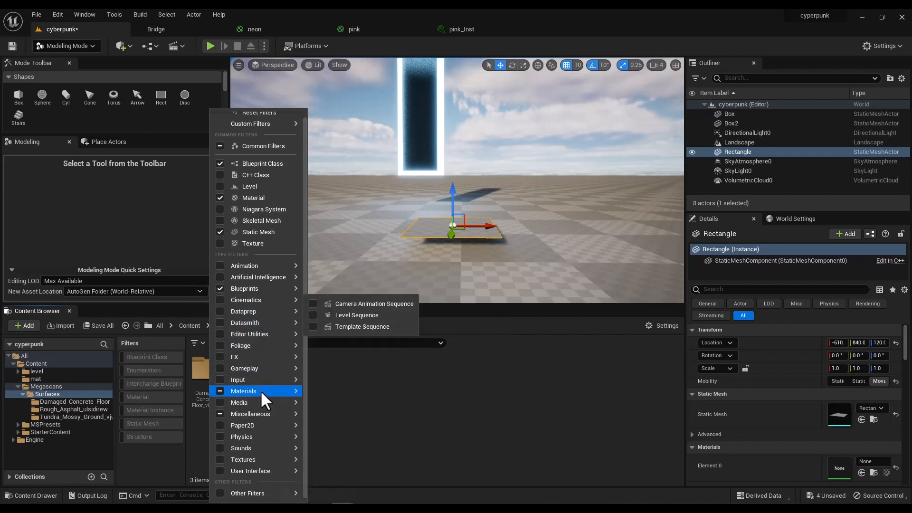
mouse_move(273, 391)
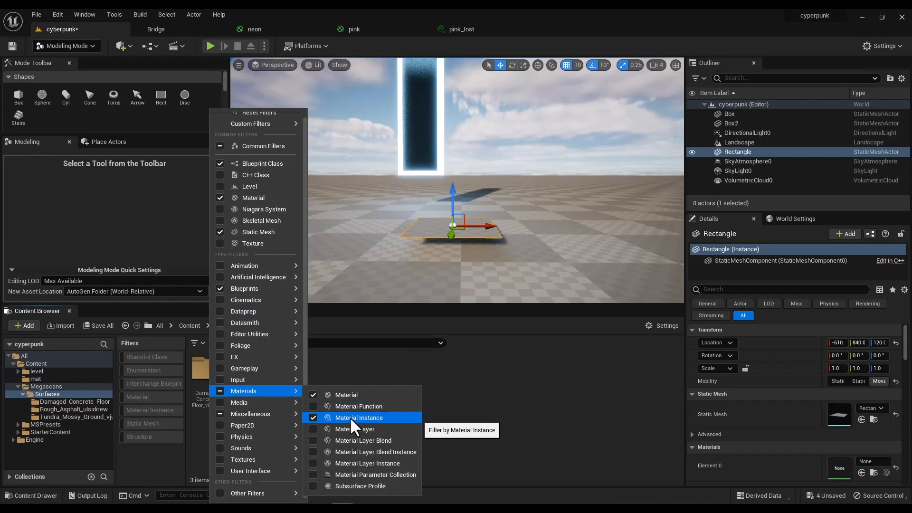
click(313, 417)
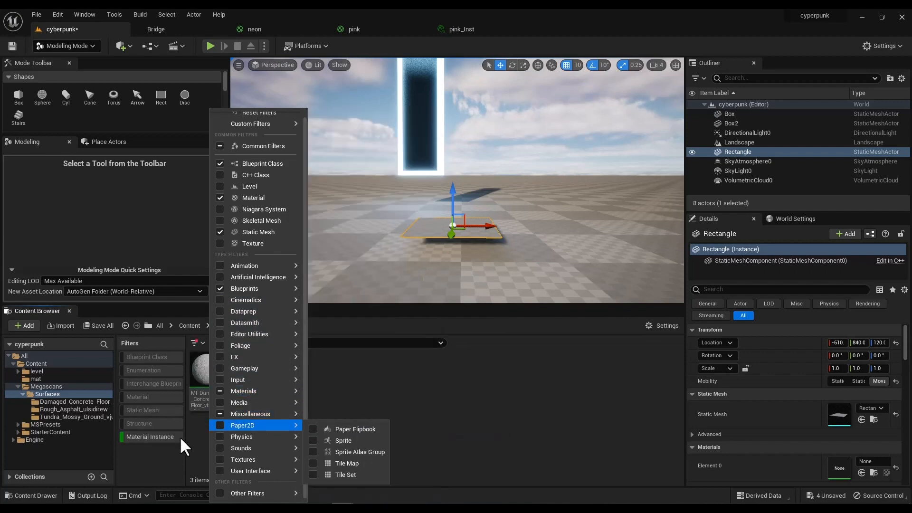
click(161, 436)
Select all three surface material instances: Damaged Concrete Floor, Rough Asphalt and Tundra Mossy Ground
click(287, 377)
click(252, 374)
click(210, 372)
click(248, 373)
key(ctrl+a)
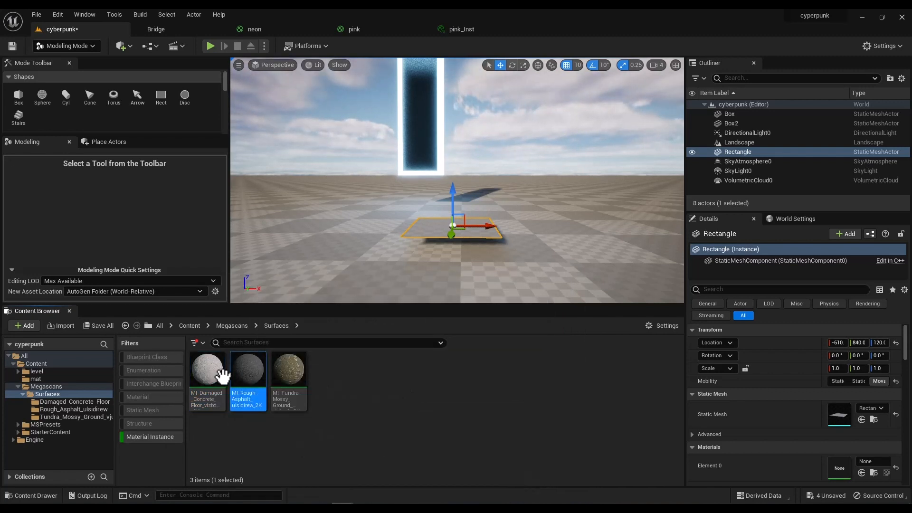
mouse_move(285, 373)
mouse_down()
mouse_move(387, 261)
mouse_move(433, 238)
mouse_move(320, 341)
mouse_move(292, 380)
mouse_up()
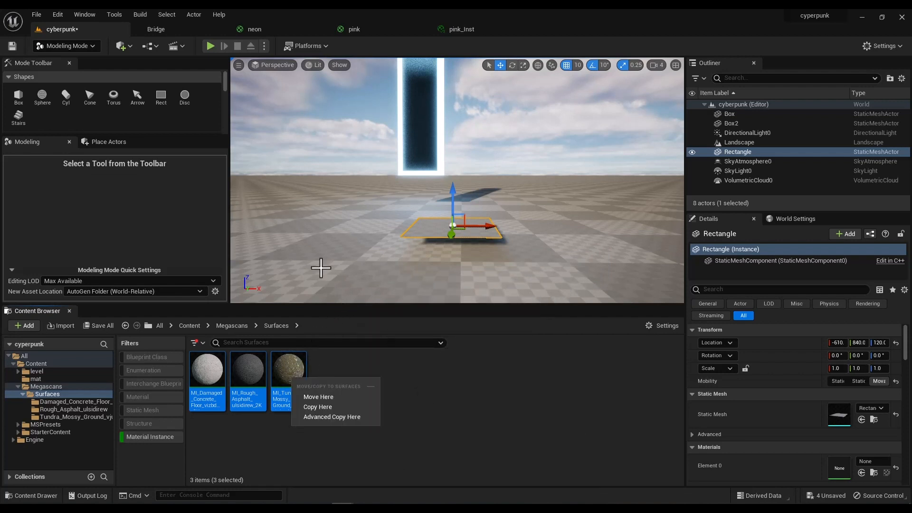
Create a material blend from the selected instances through the Megascans settings in /Game/BlendMaterials, and return to the cyberpunk level
click(156, 30)
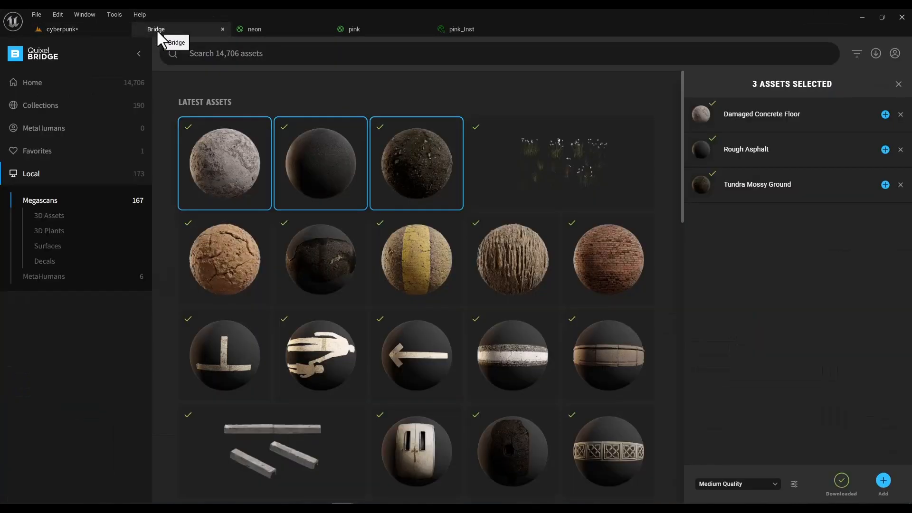
click(795, 484)
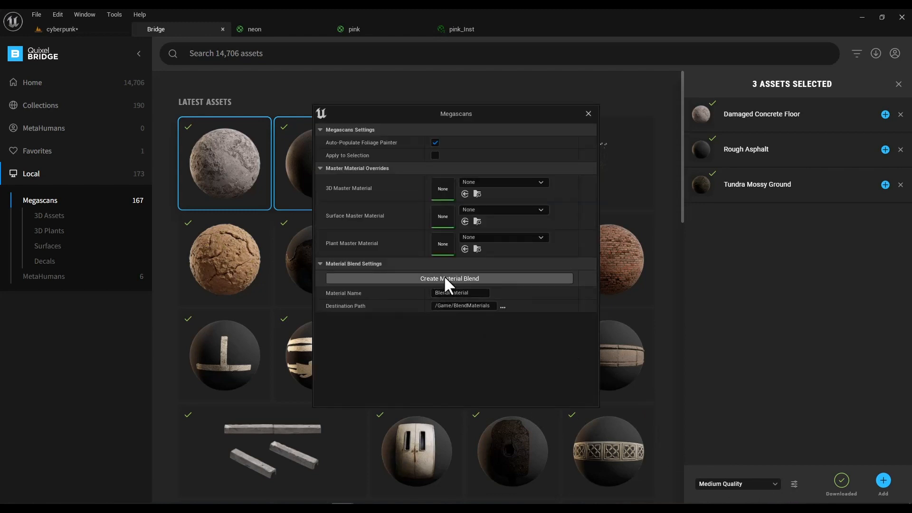
click(446, 279)
click(590, 113)
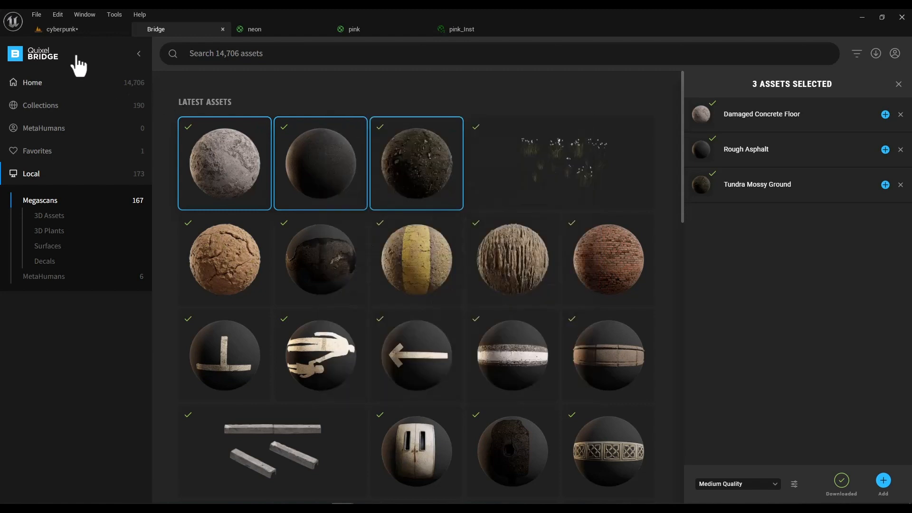
click(64, 30)
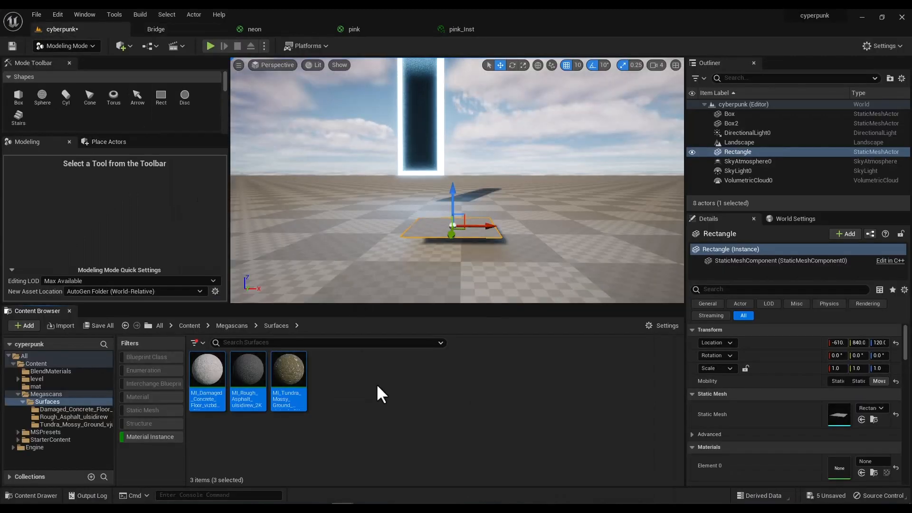
Open the BlendMaterials folder in the project content and select the BlendMaterial asset
click(192, 327)
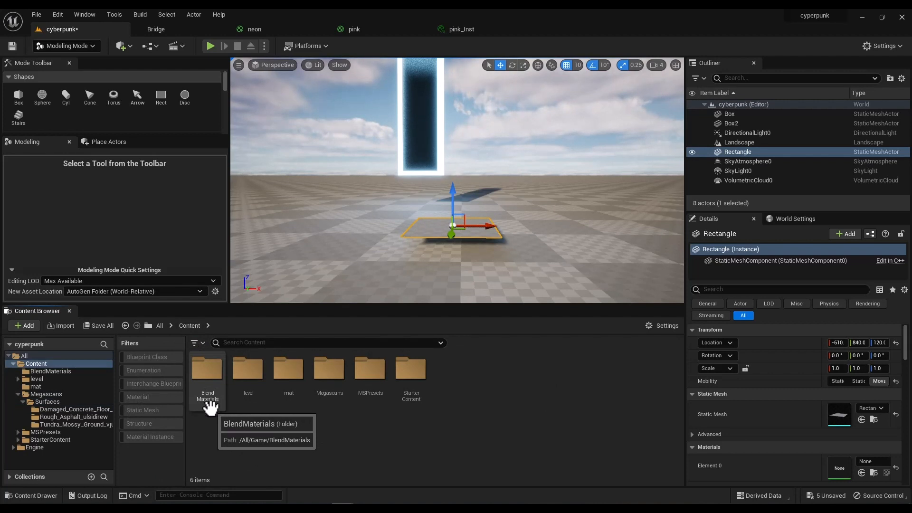
double_click(207, 373)
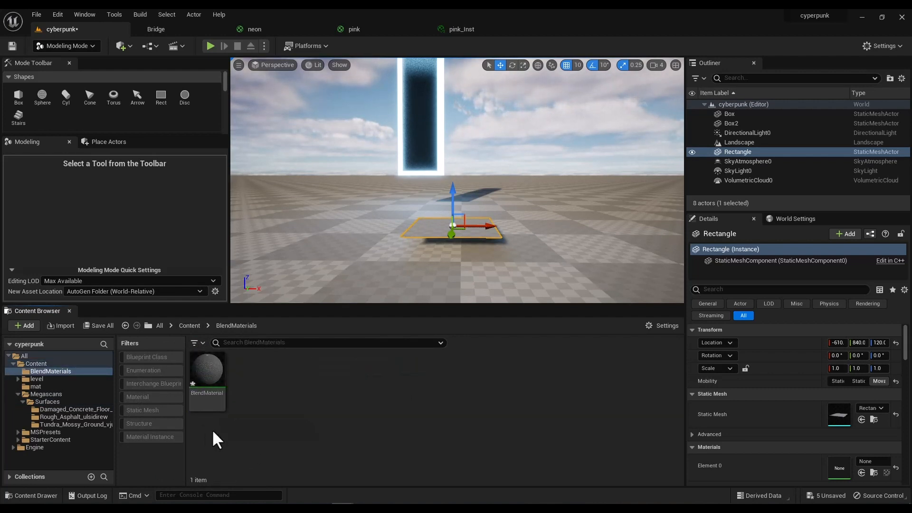
click(216, 374)
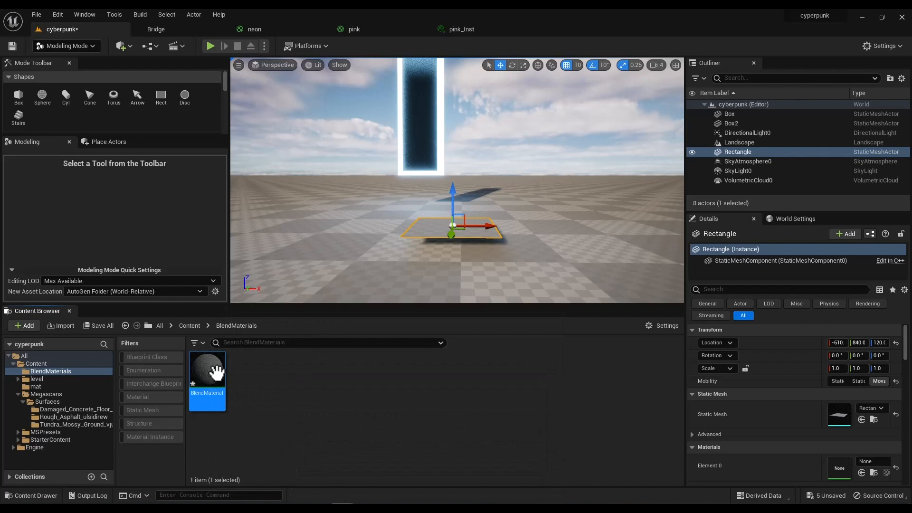
Create a rectangle on the ground with 20 width subdivisions and 20 depth subdivisions using the modeling tools
click(87, 46)
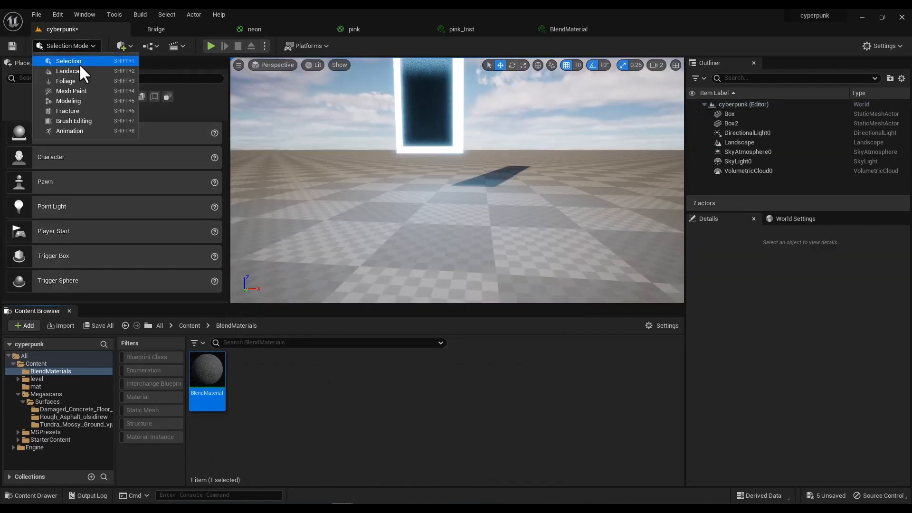
click(76, 98)
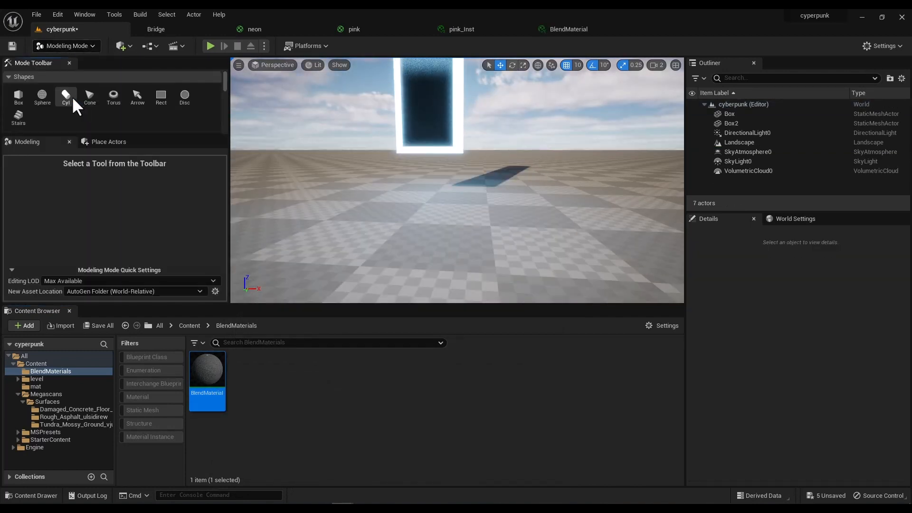
click(161, 97)
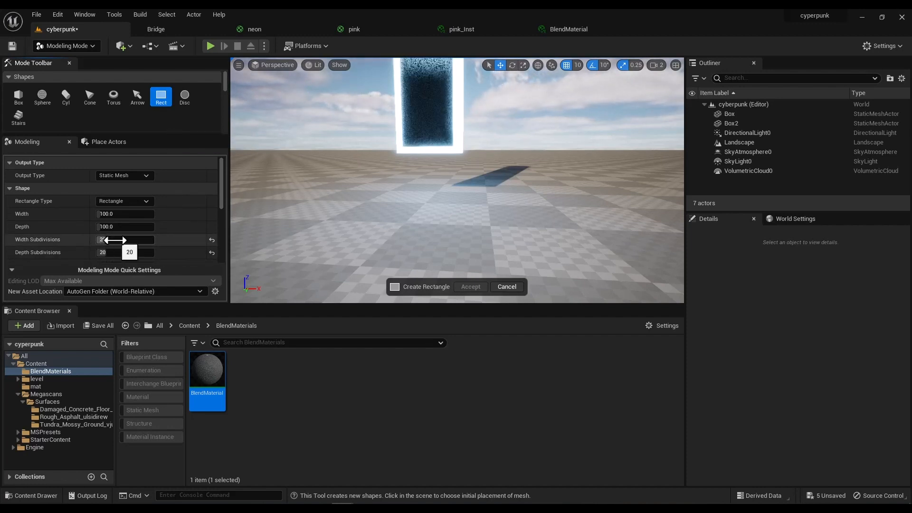
click(211, 239)
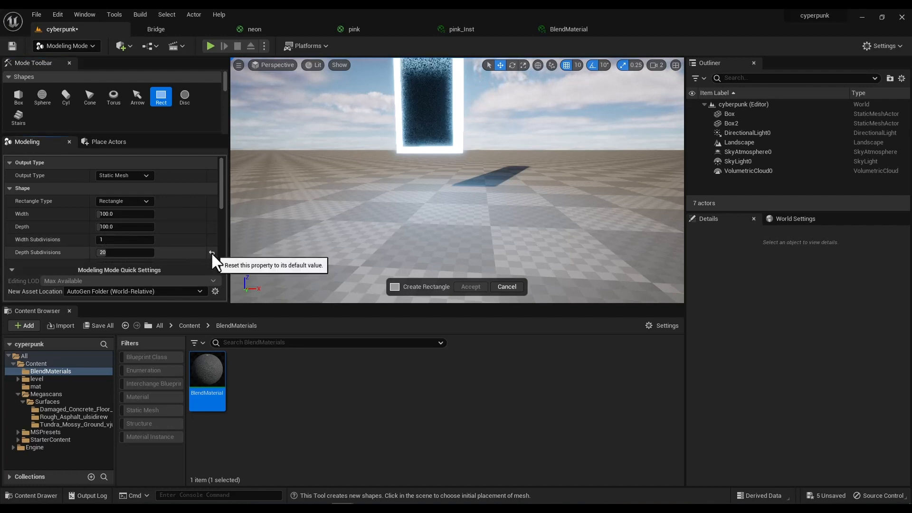
click(211, 252)
click(110, 240)
text(20)
key(Tab)
text(20)
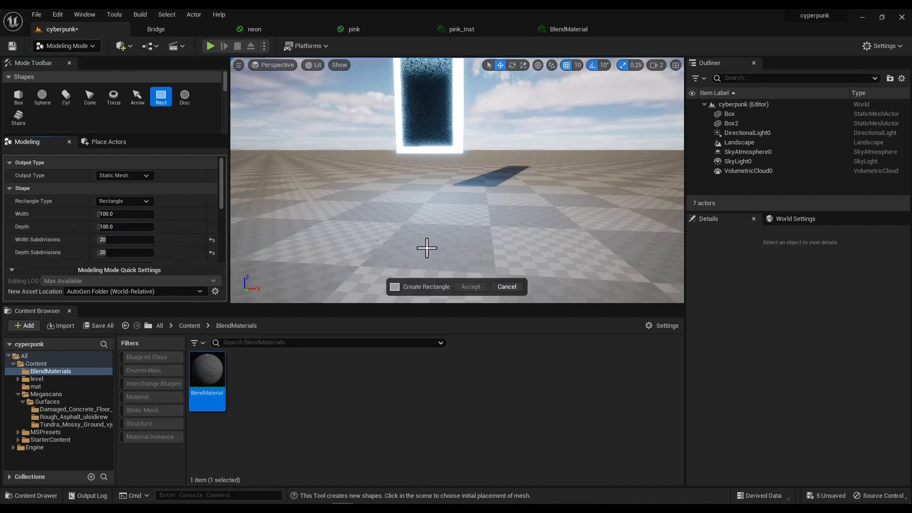
click(418, 270)
Examine the rectangle's subdivisions in the wireframe view mode
click(311, 64)
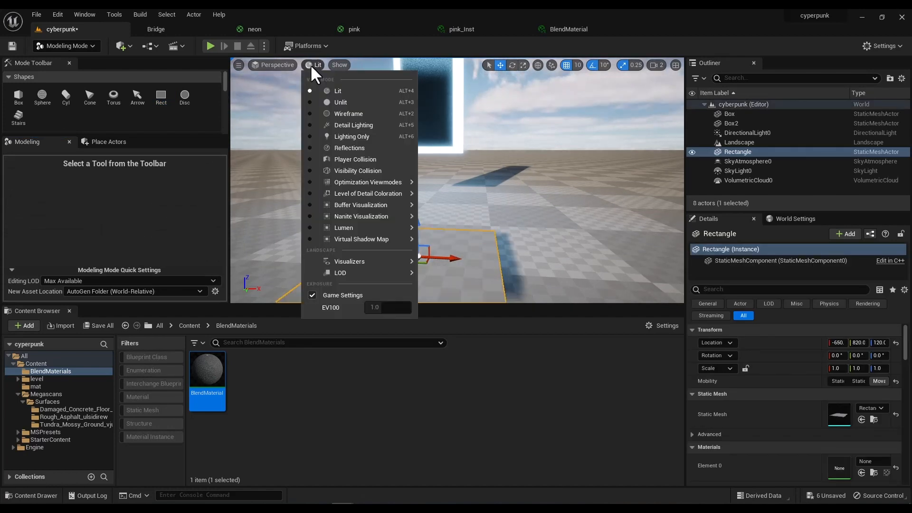
click(326, 108)
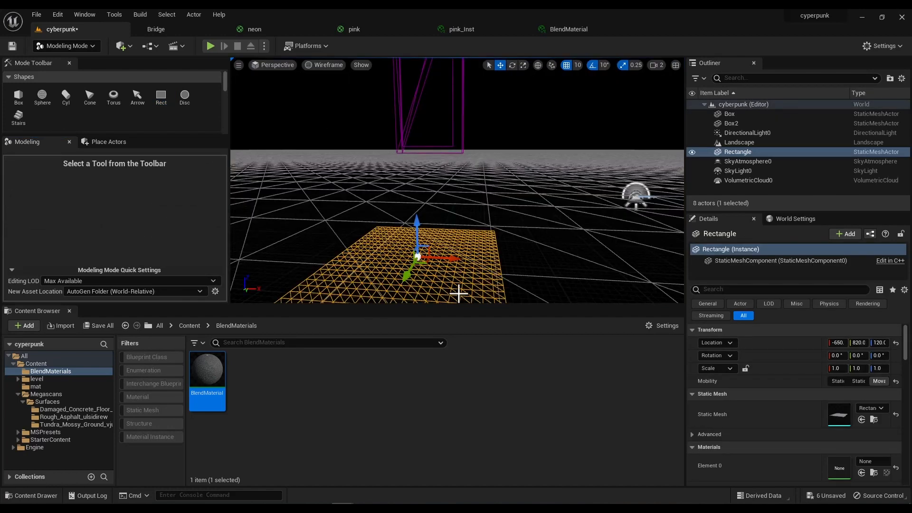
right_drag(434, 287, 437, 325)
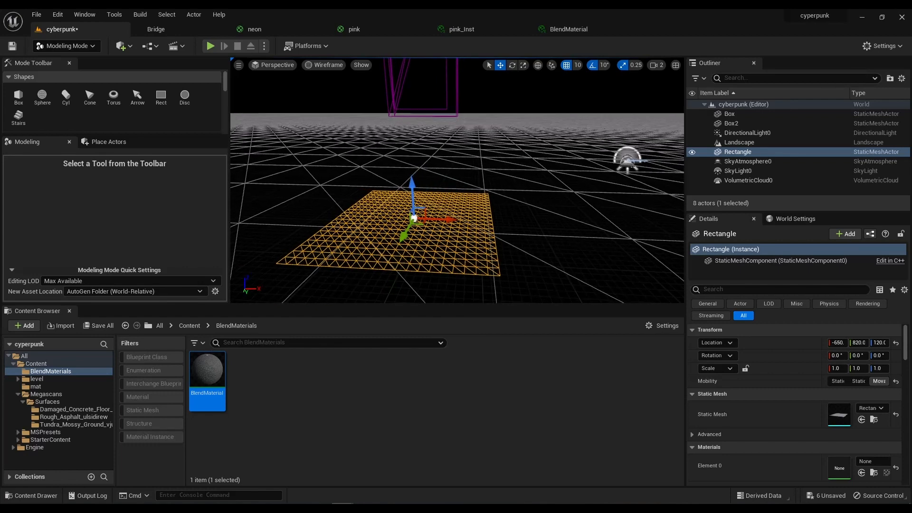
click(326, 67)
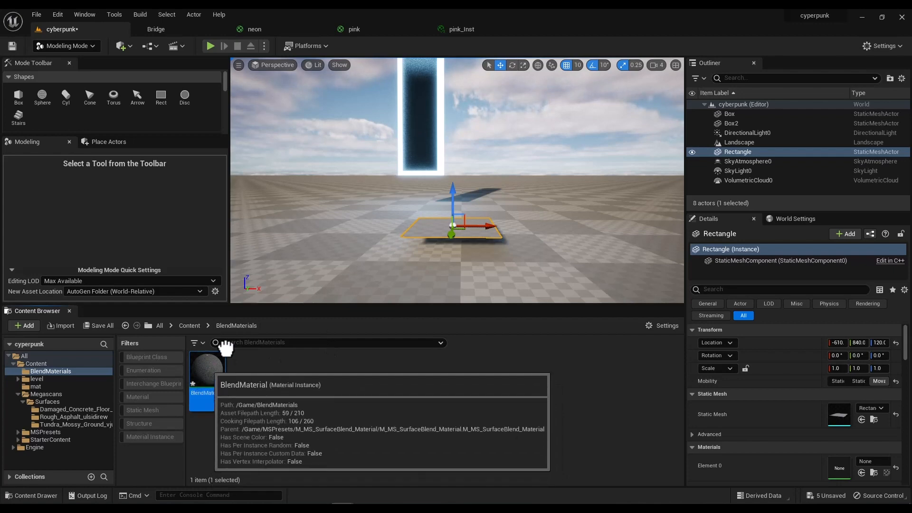
Apply BlendMaterial to the rectangle in the level
drag(223, 354, 451, 228)
key(w)
right_drag(451, 270, 452, 347)
key(s)
right_drag(452, 229, 447, 192)
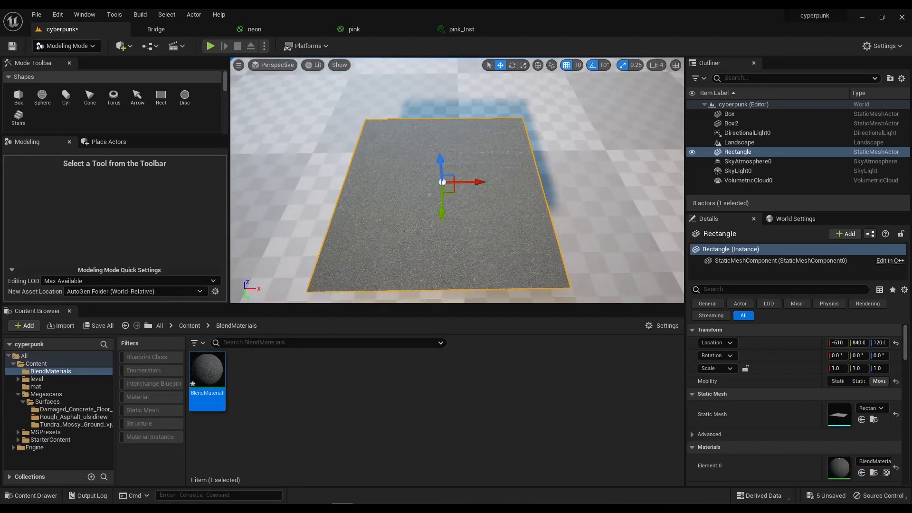
Set up vertex color painting in Mesh Paint mode with a black paint color and only the blue channel enabled
click(88, 46)
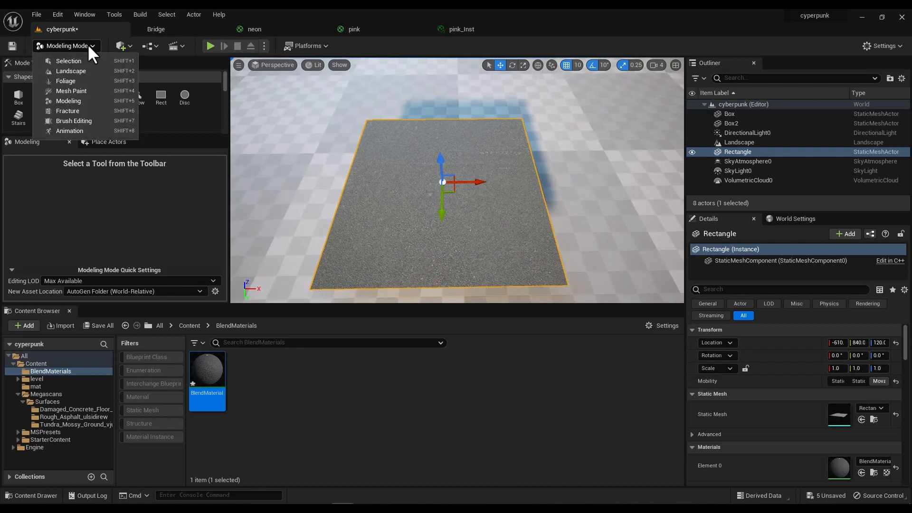
click(86, 88)
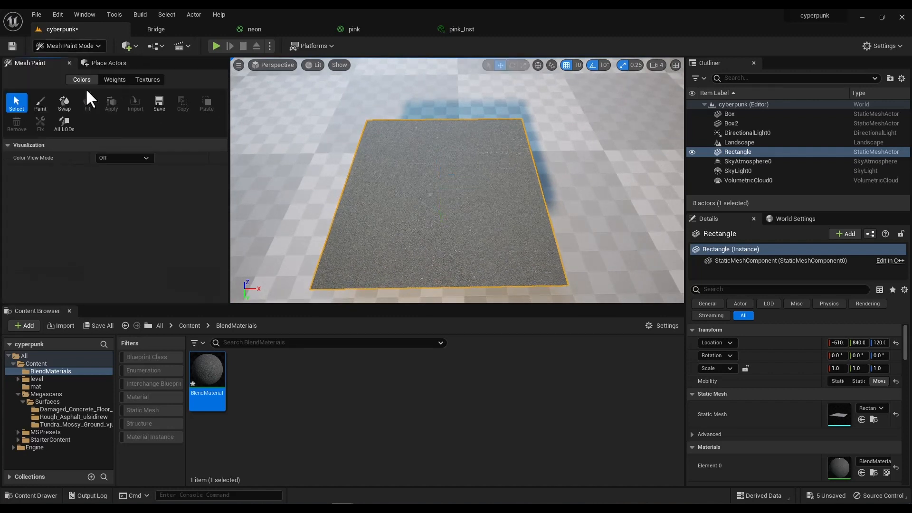
click(40, 105)
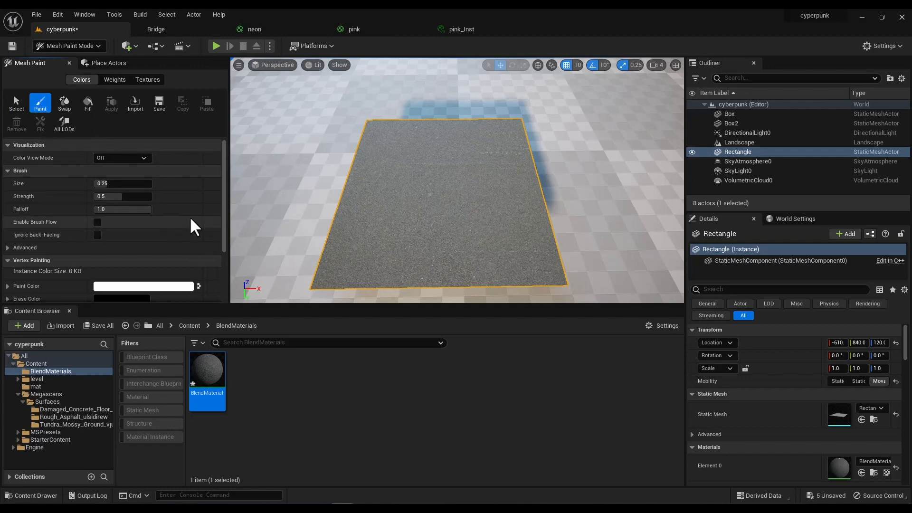
scroll(183, 235, down, 2)
click(159, 260)
drag(300, 357, 298, 397)
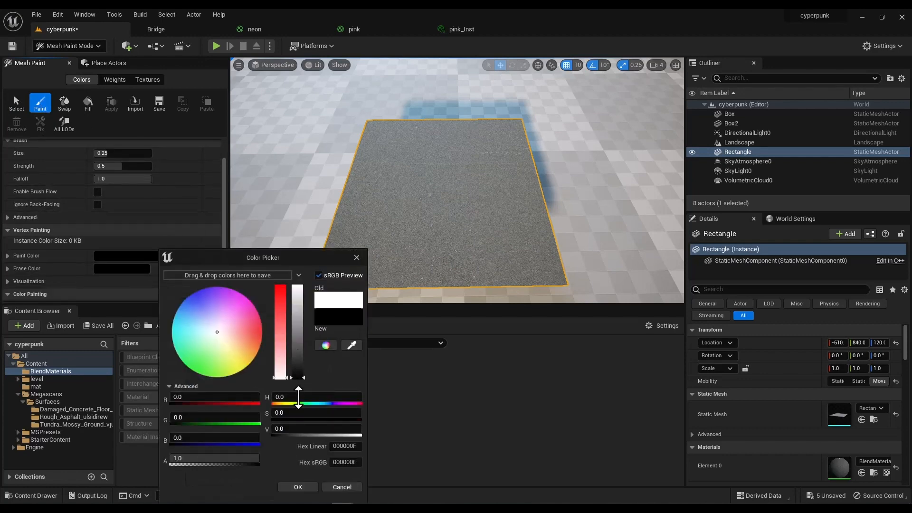
click(298, 487)
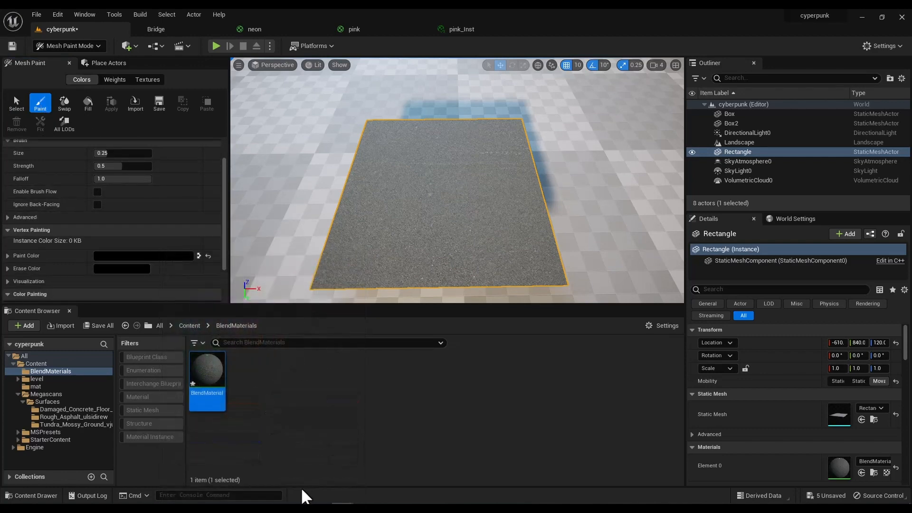
scroll(105, 260, down, 2)
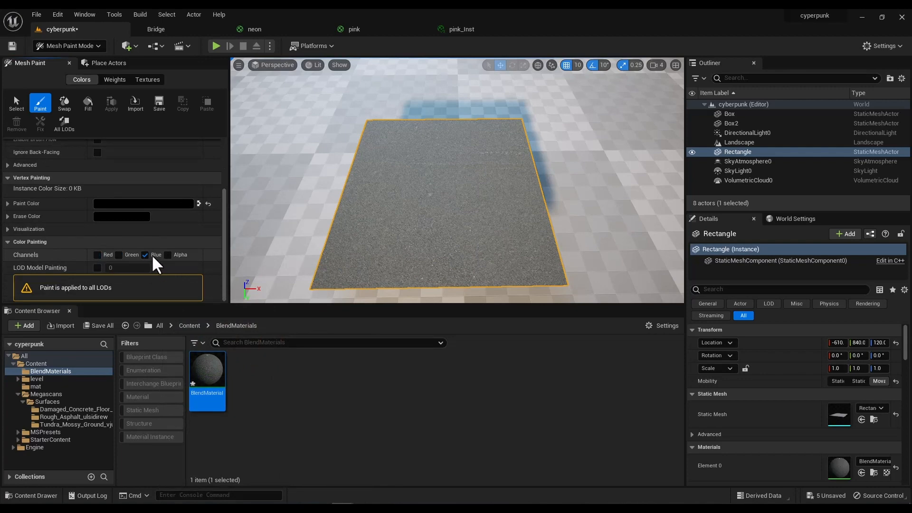
Enable the scatter layer, puddle layer, and base, middle and top layer adjustments in BlendMaterial, and save it
double_click(208, 371)
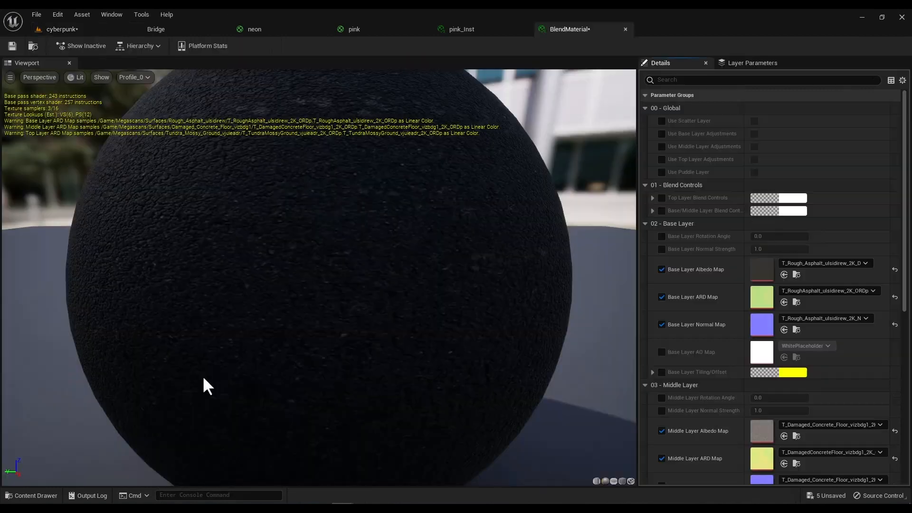
click(662, 172)
click(754, 172)
click(754, 159)
click(662, 146)
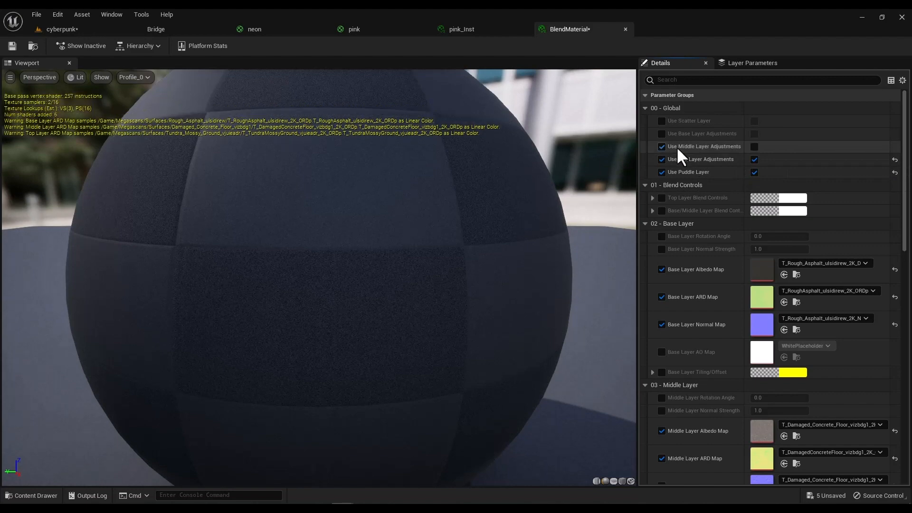
click(754, 146)
click(662, 134)
click(755, 133)
click(662, 121)
click(754, 121)
scroll(728, 274, down, 3)
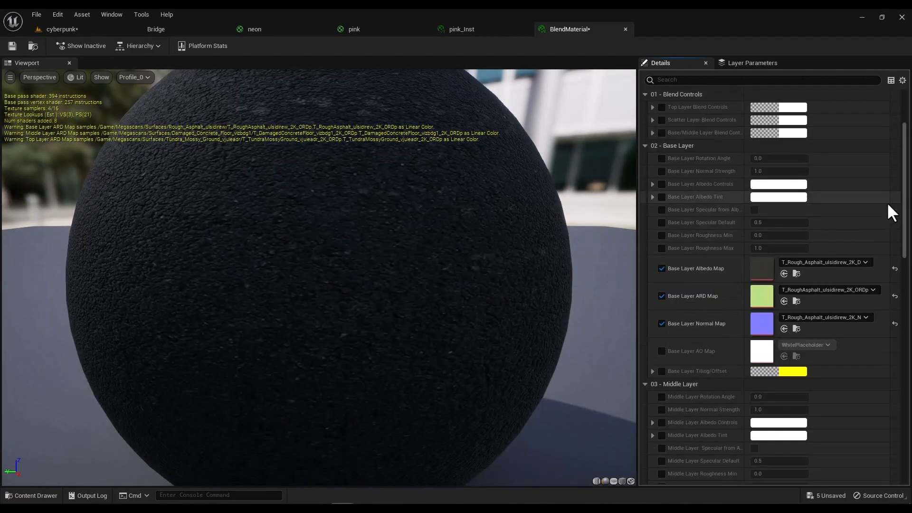
drag(907, 216, 905, 452)
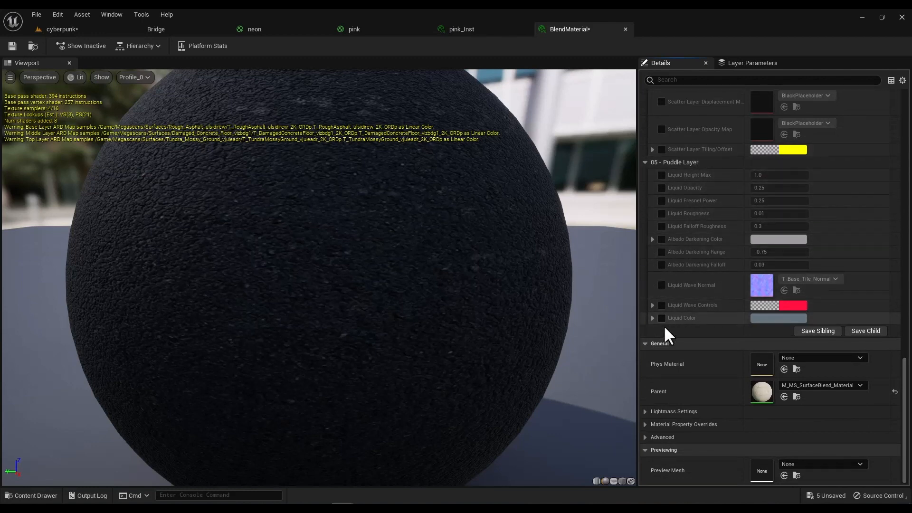
click(12, 46)
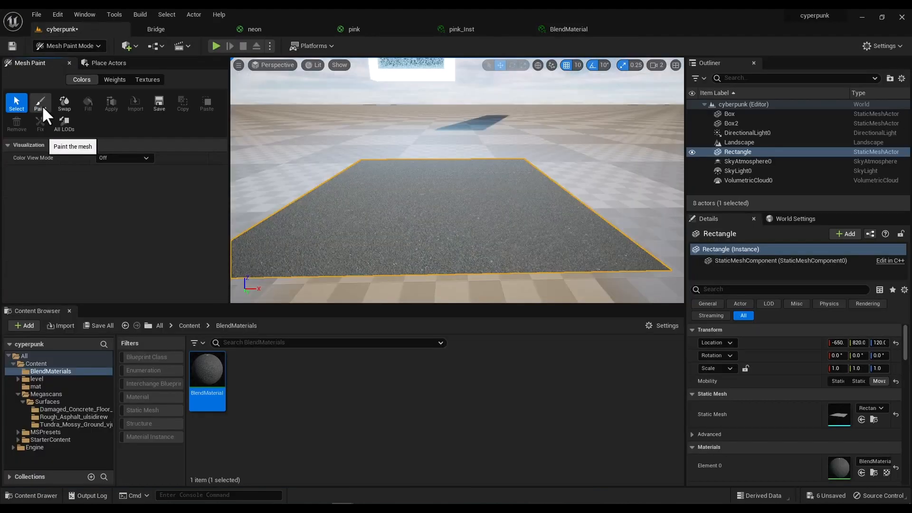
Paint three separate puddles on the rectangle with black in the blue channel
scroll(210, 244, down, 5)
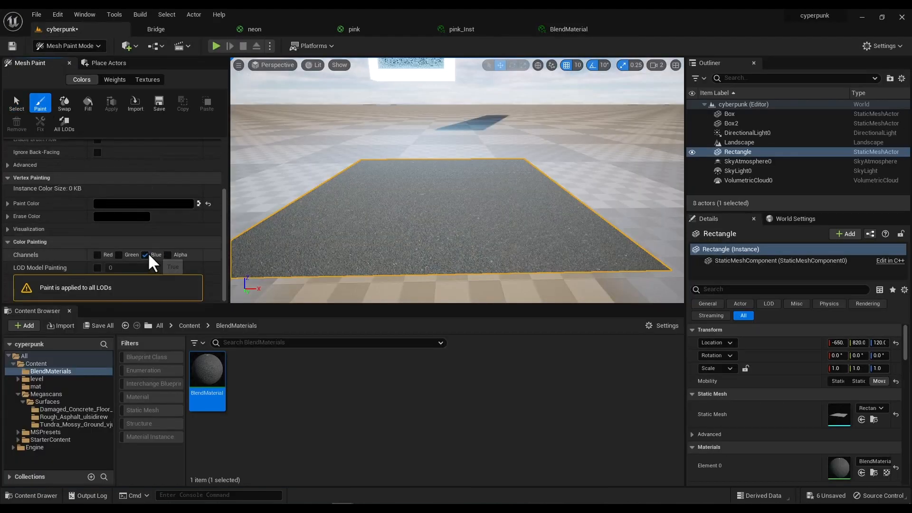
mouse_move(342, 220)
mouse_down()
mouse_move(367, 226)
mouse_move(332, 216)
mouse_move(372, 233)
mouse_up()
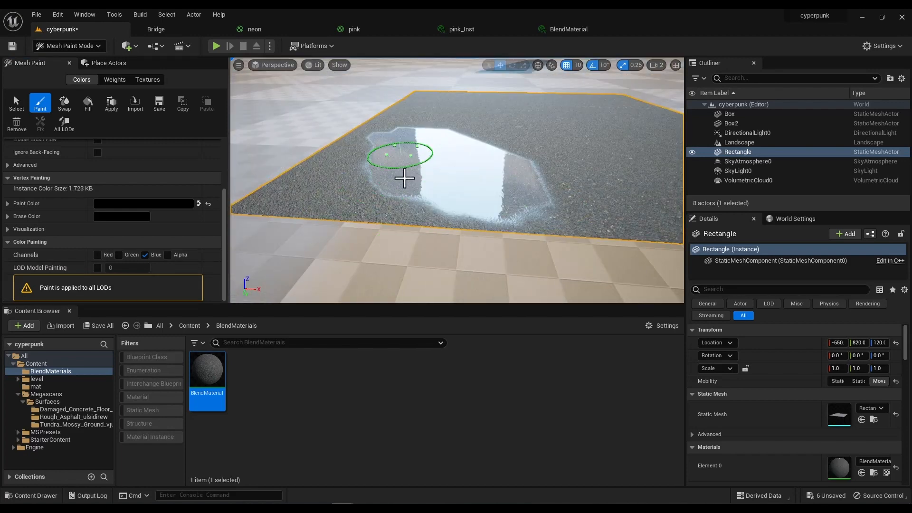
drag(404, 179, 495, 189)
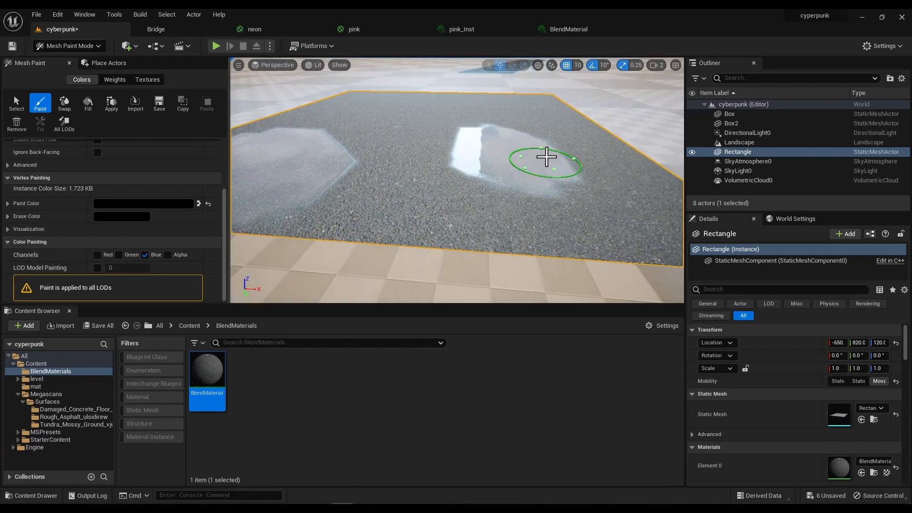
mouse_move(546, 156)
mouse_down()
mouse_move(483, 149)
mouse_move(508, 163)
mouse_move(423, 108)
mouse_move(412, 120)
mouse_up()
right_drag(412, 120, 450, 243)
key(s)
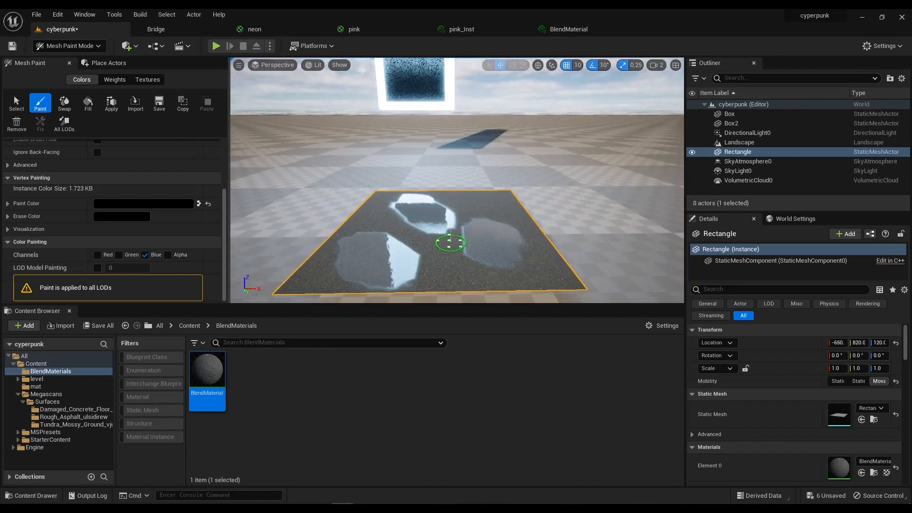
Float the BlendMaterial editor beside the viewport and set Liquid Fresnel Power to about 2.98 and Liquid Roughness to about -0.28
click(566, 28)
drag(563, 25, 572, 130)
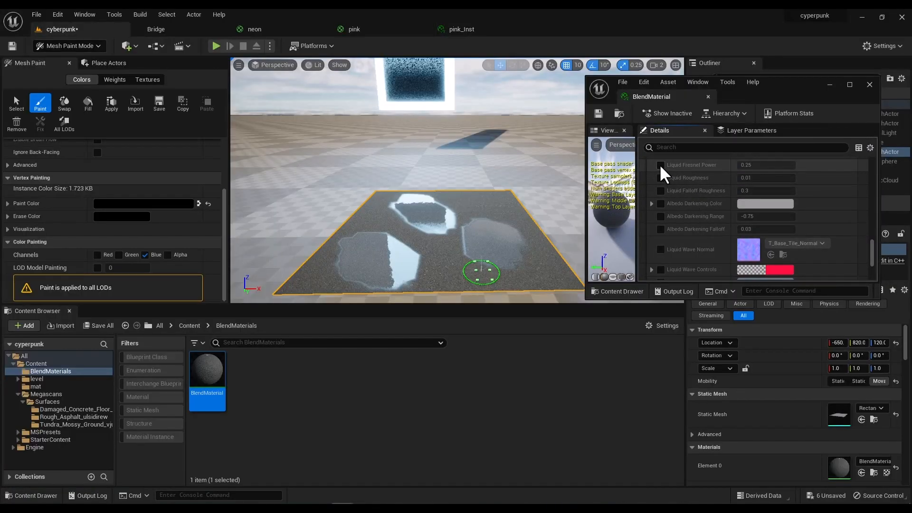
click(660, 165)
click(661, 178)
mouse_move(766, 165)
mouse_down()
mouse_move(789, 165)
mouse_move(754, 165)
mouse_up()
mouse_move(766, 165)
mouse_down()
mouse_move(742, 165)
mouse_move(766, 165)
mouse_move(760, 178)
mouse_move(744, 177)
mouse_move(752, 178)
mouse_up()
Enable Liquid Falloff Roughness and the Albedo Darkening settings, and set the Albedo Darkening Color and Liquid Color to pink
click(660, 190)
click(661, 204)
click(752, 204)
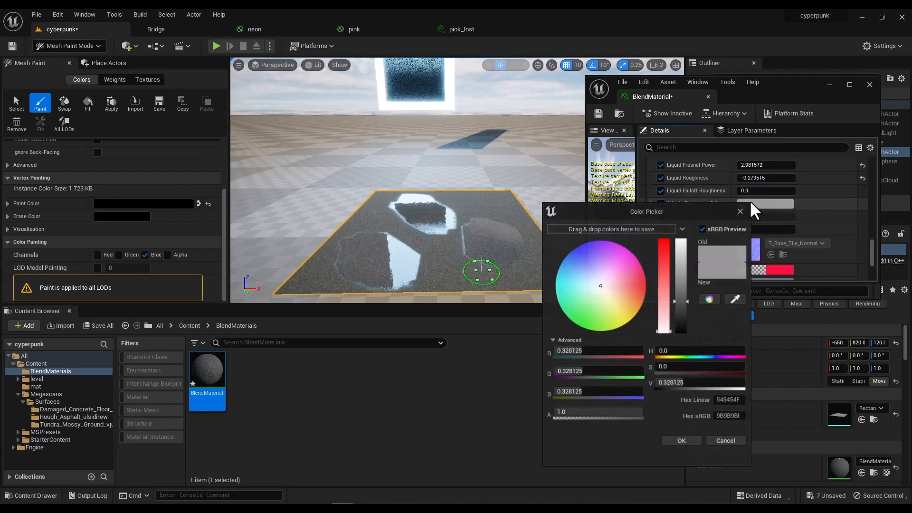
drag(630, 262, 625, 252)
click(749, 236)
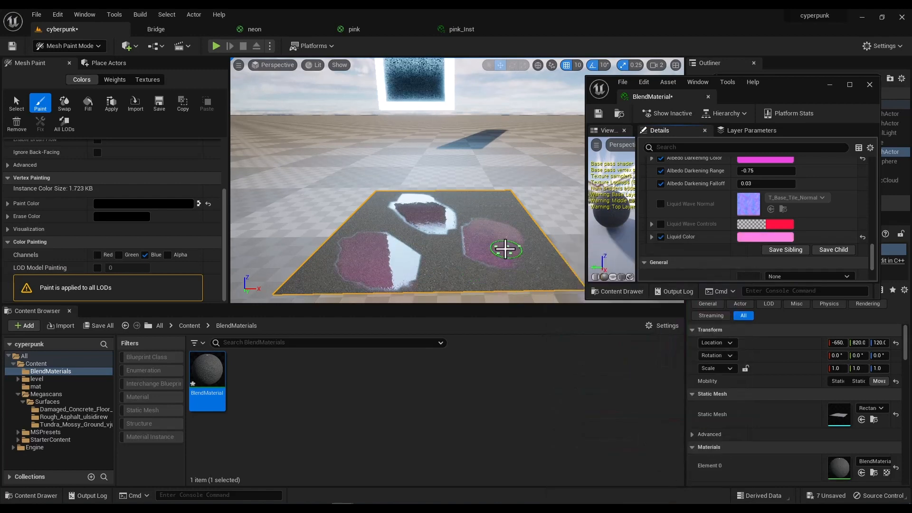
Paint more puddle area across the rectangle so that it reflects the neon box
right_drag(505, 248, 505, 223)
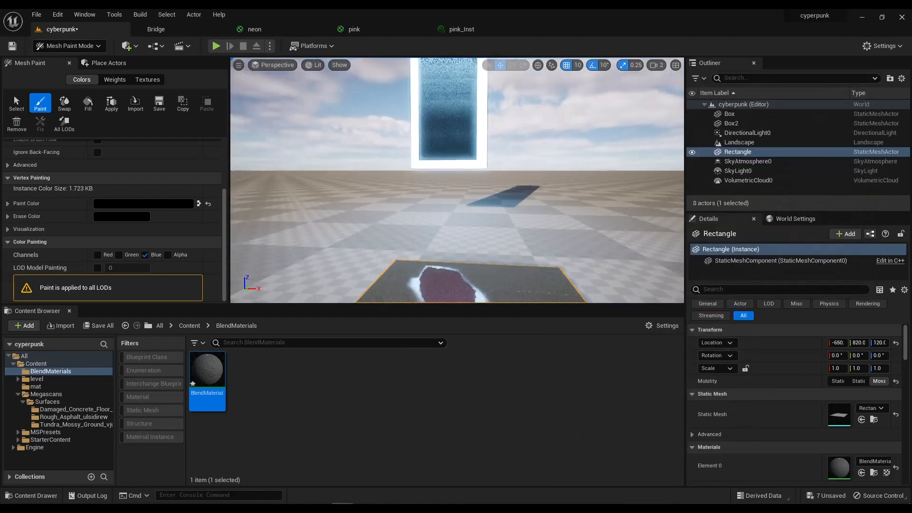
mouse_move(515, 273)
right_down()
mouse_move(507, 234)
mouse_move(508, 287)
right_up()
mouse_move(562, 252)
right_down()
mouse_move(562, 260)
mouse_move(556, 236)
right_up()
mouse_move(497, 246)
mouse_down()
mouse_move(430, 226)
mouse_move(559, 256)
mouse_move(568, 277)
mouse_move(499, 285)
mouse_up()
right_drag(499, 285, 507, 297)
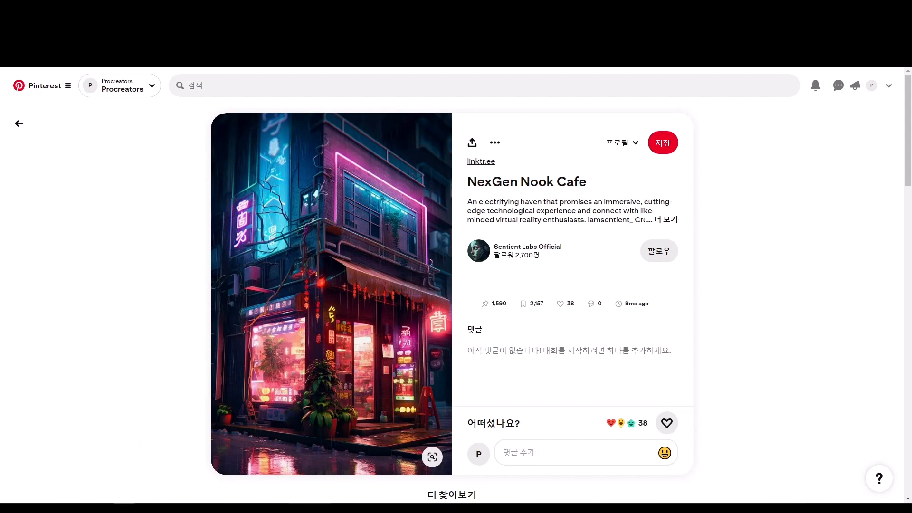
Switch from the NexGen Nook Cafe reference on Pinterest back to the cyberpunk level in Unreal Engine
mouse_move(343, 504)
click(304, 468)
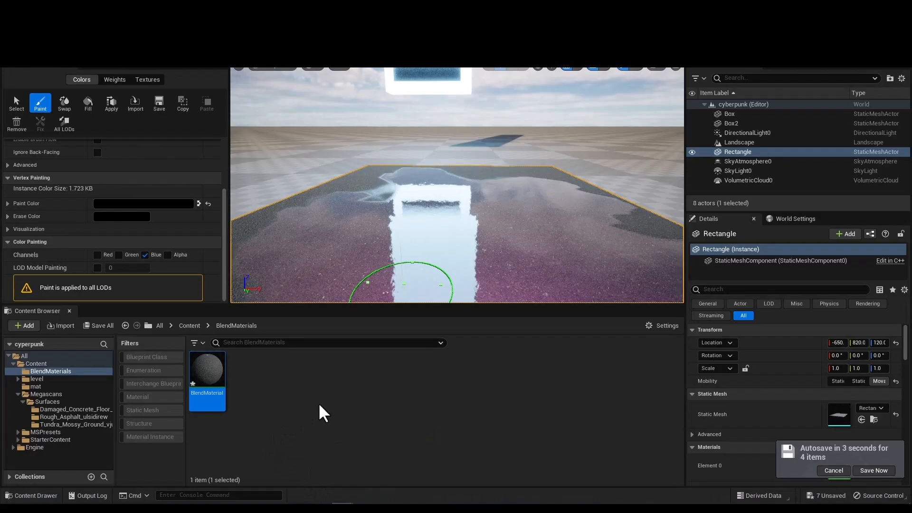